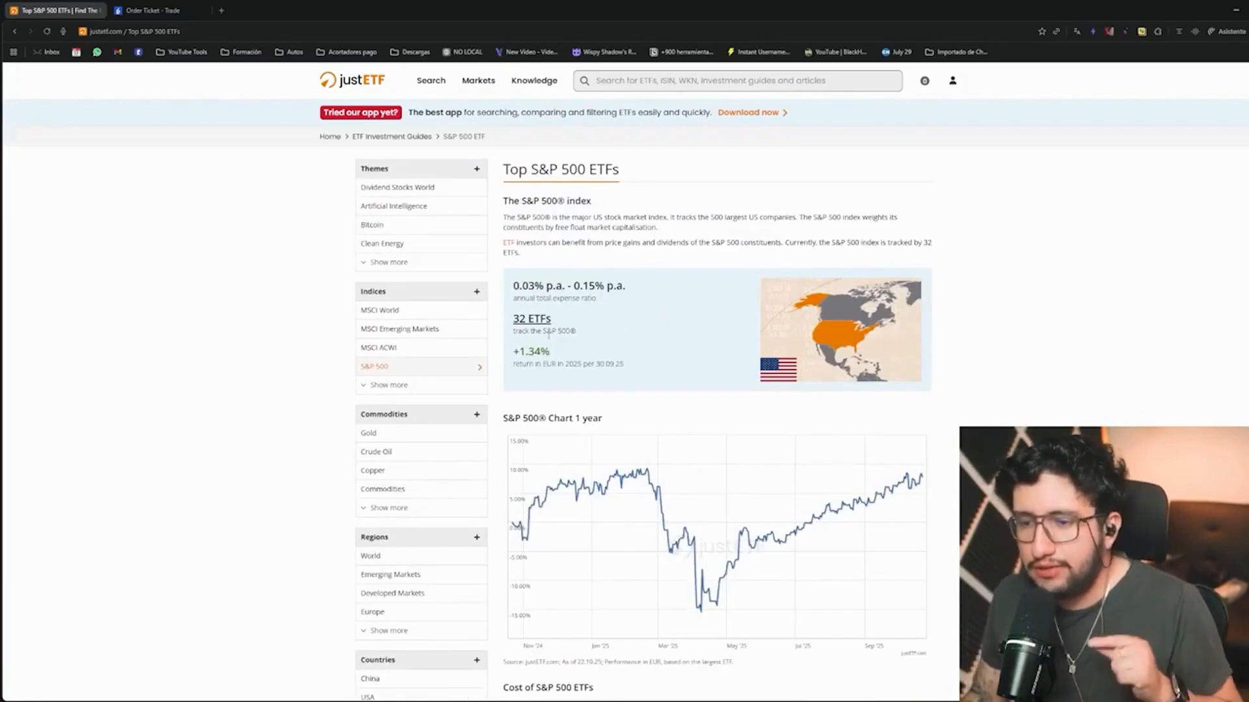
Review the S&P 500 index summary, the best, largest and cheapest ETF rankings, and the comparison table's use of profits.
left_click_drag(544, 332, 585, 336)
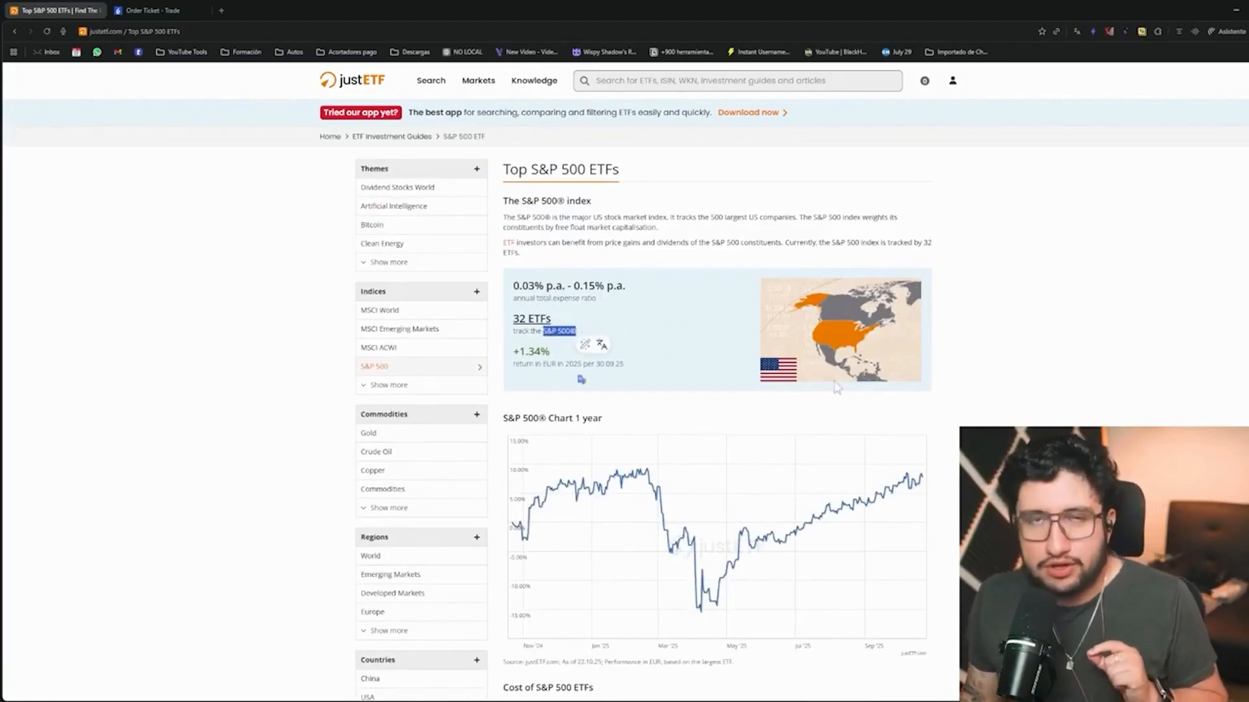
left_click(591, 340)
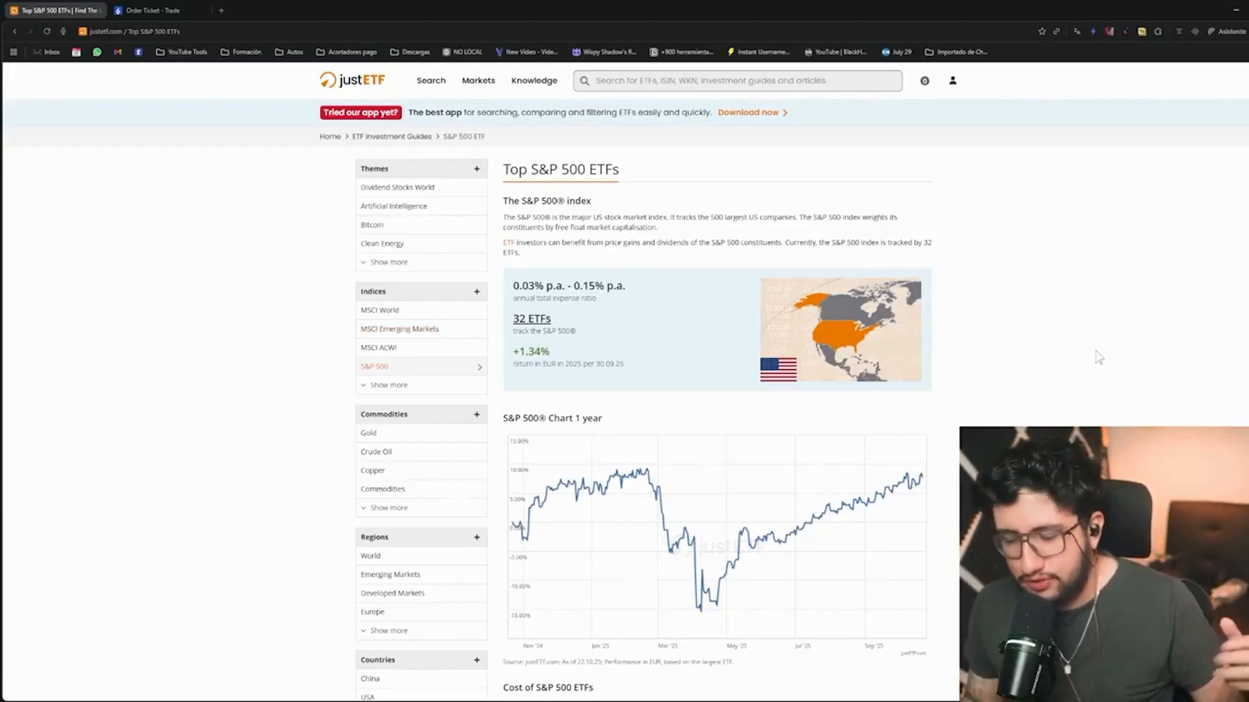
scroll(1098, 357, "down", 6)
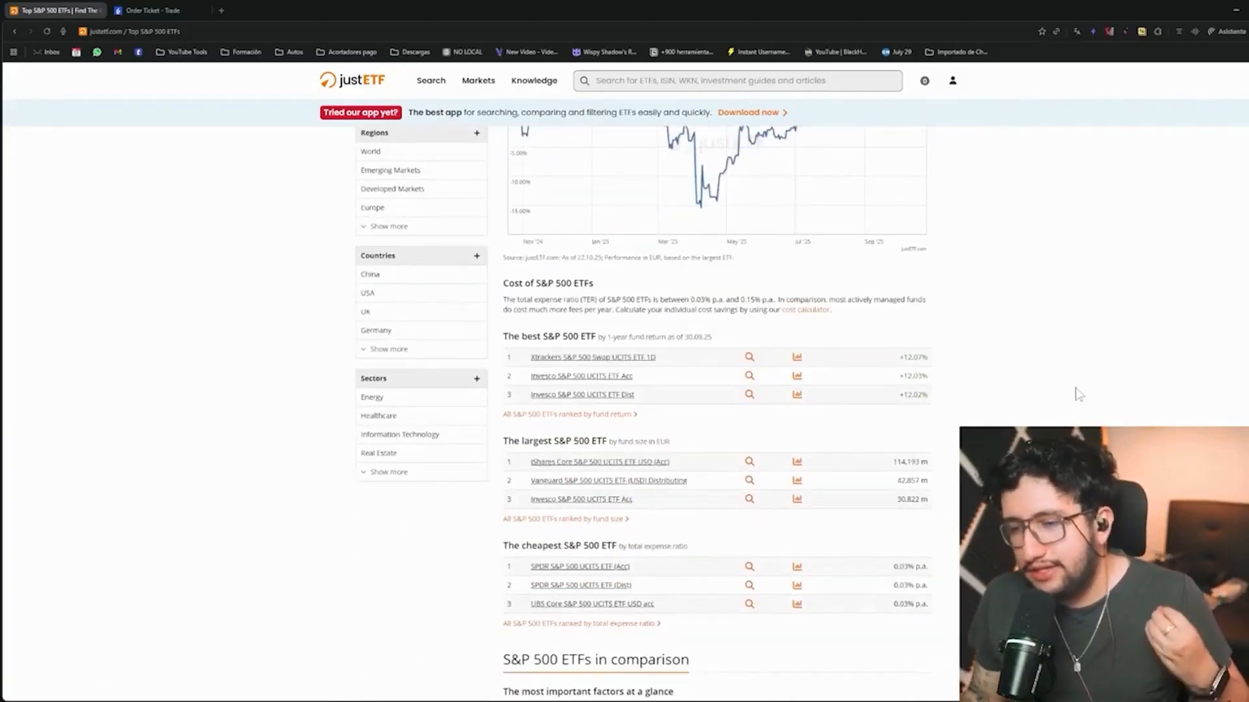
scroll(1071, 383, "down", 2)
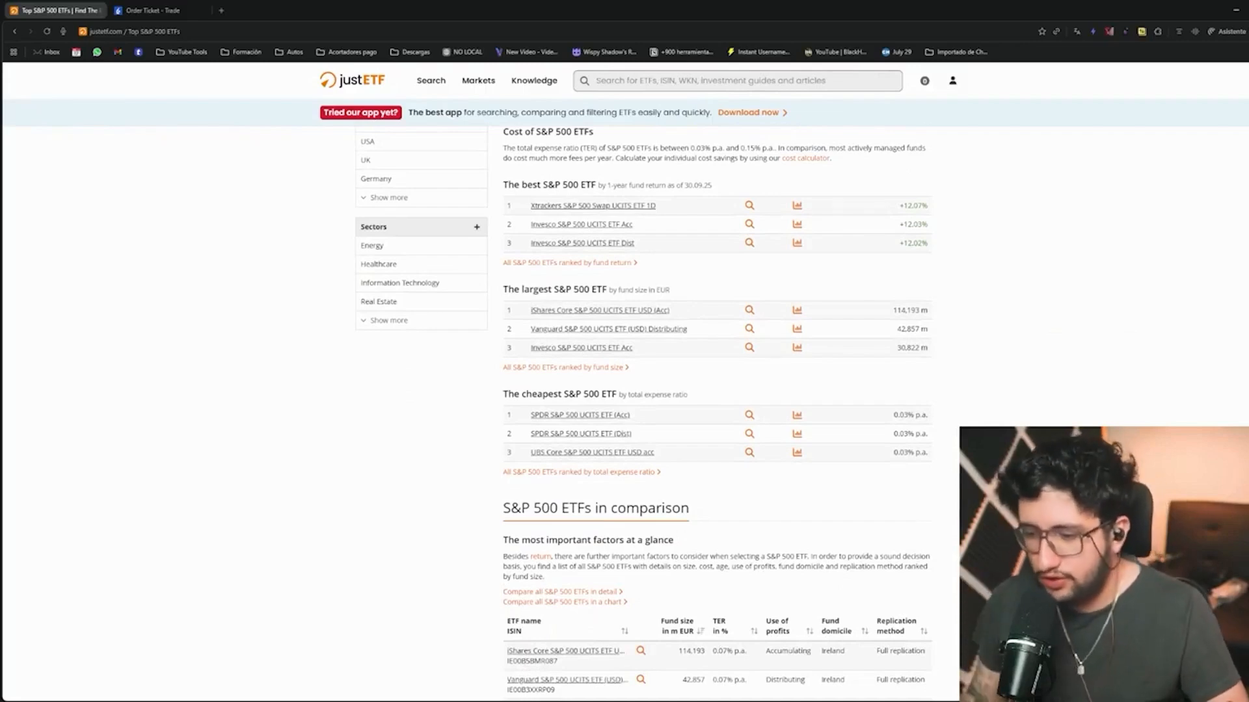
scroll(716, 416, "down", 3)
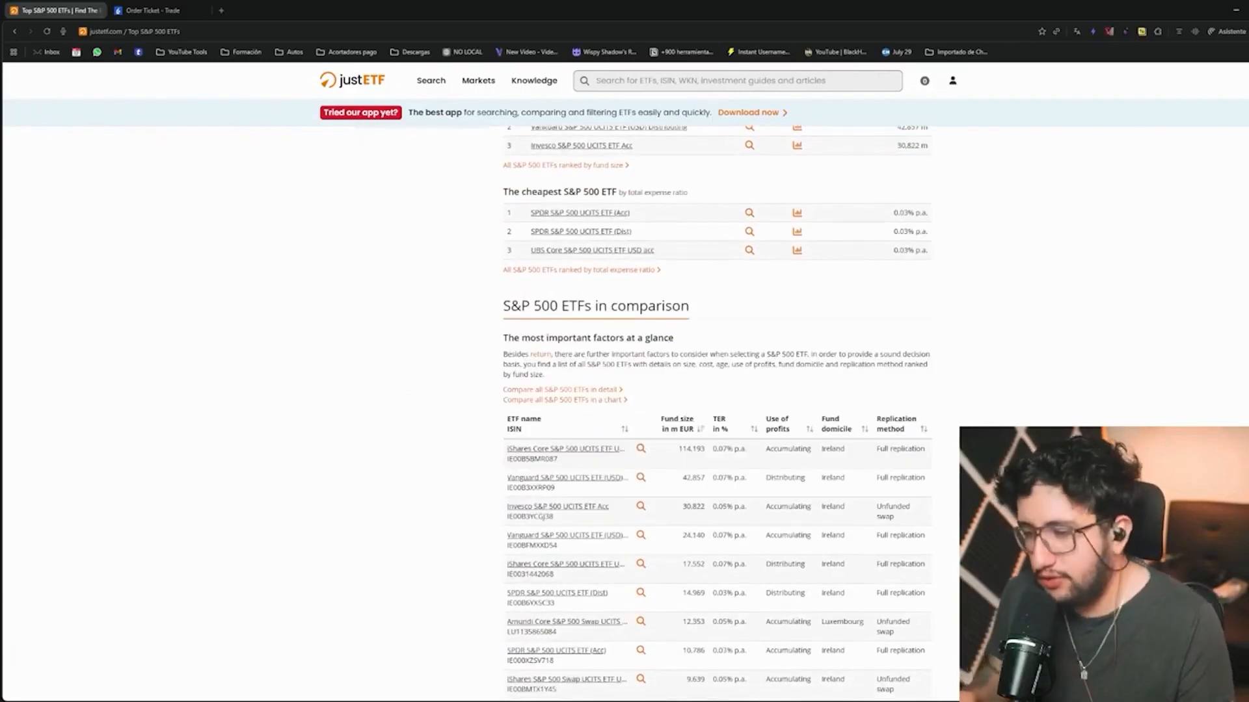
scroll(993, 369, "down", 2)
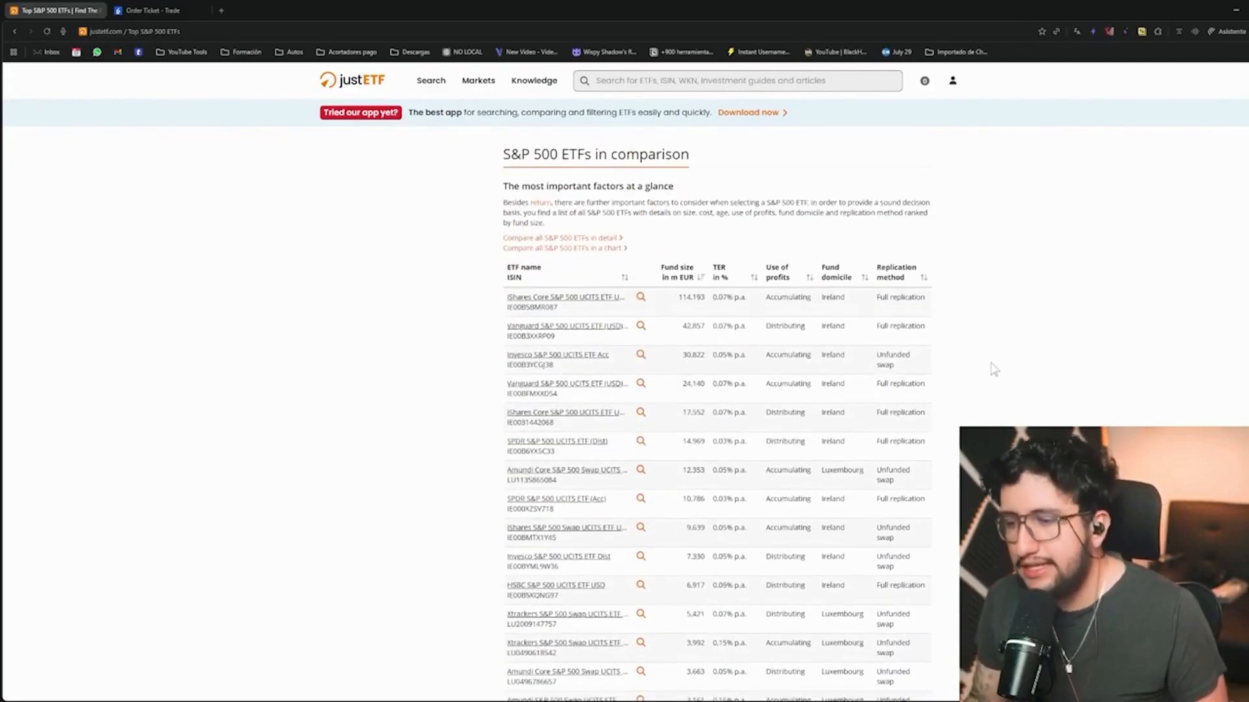
left_click_drag(767, 327, 811, 298)
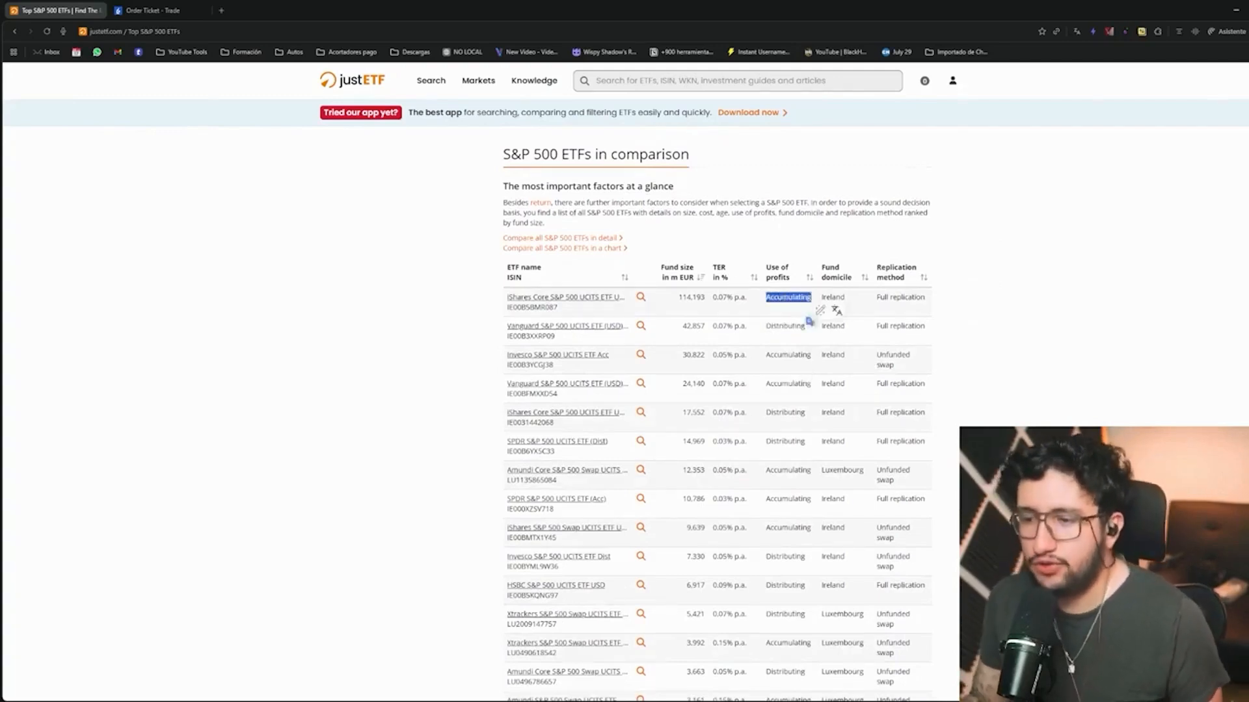
left_click(811, 322)
Examine the full list of S&P 500 ETFs for fund size, TER, use of profits, domicile and replication method.
scroll(895, 402, "down", 2)
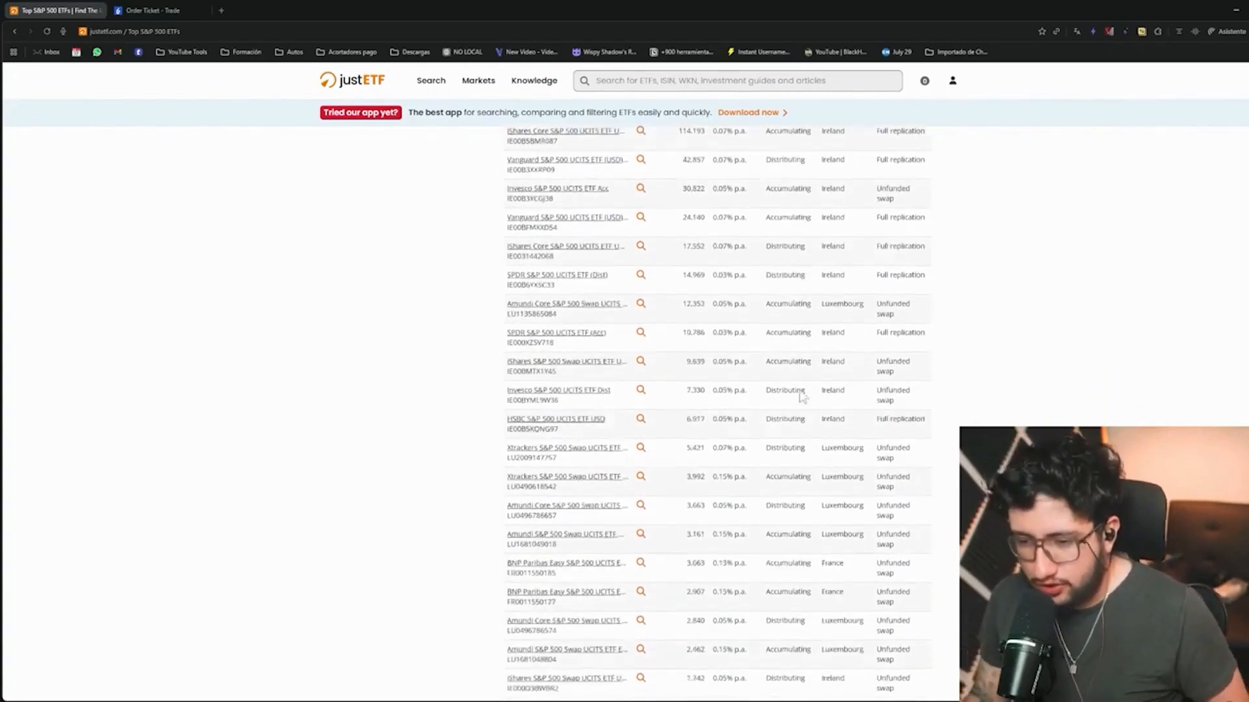
scroll(985, 414, "up", 5)
scroll(984, 414, "up", 4)
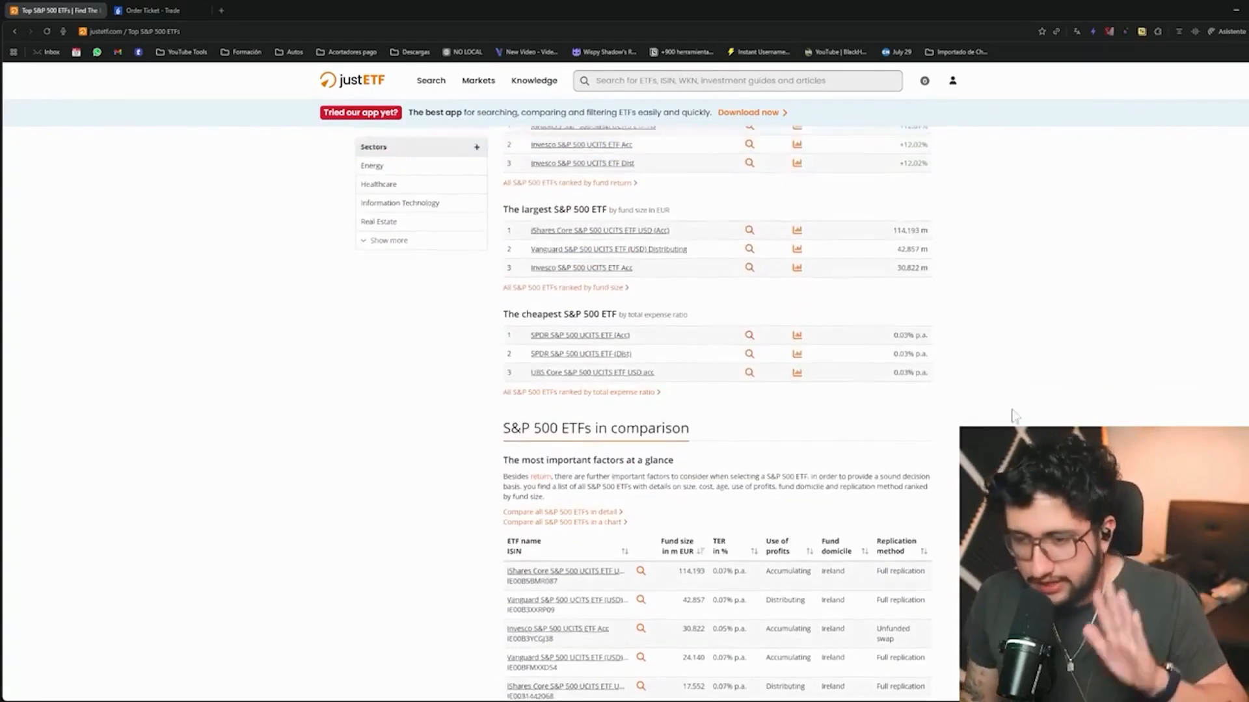
scroll(992, 375, "down", 8)
scroll(723, 32, "down", 1)
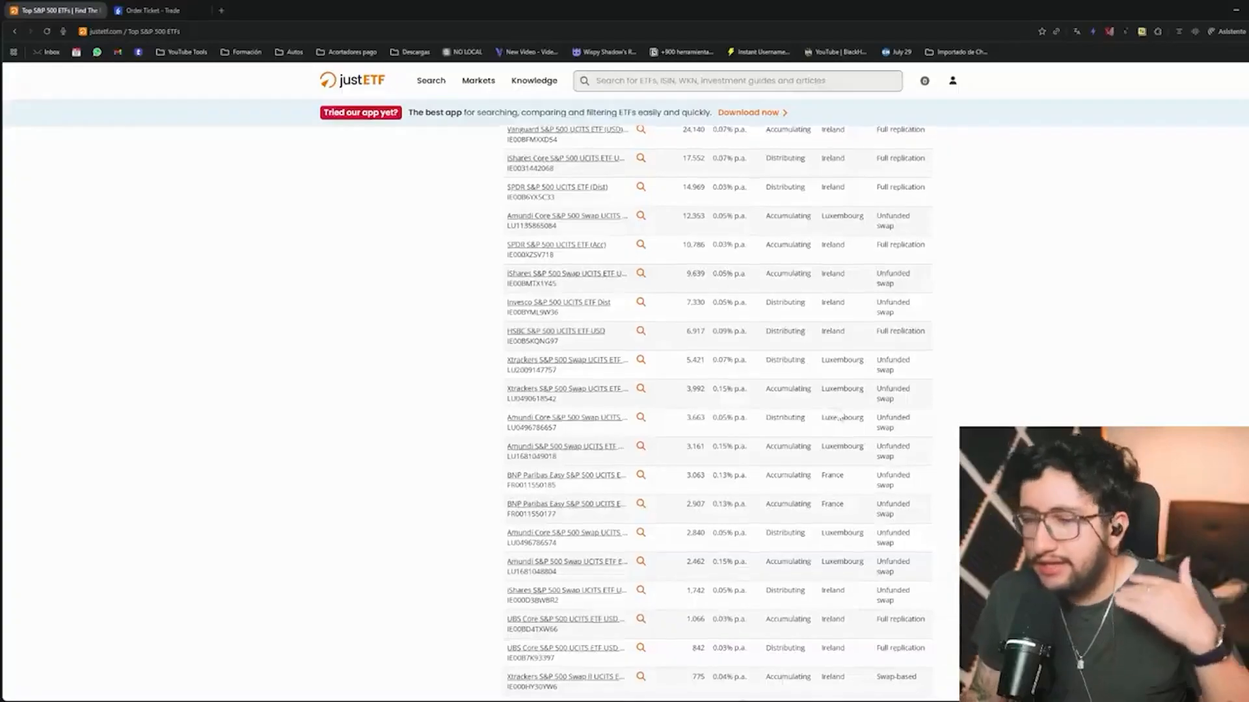
scroll(841, 420, "down", 3)
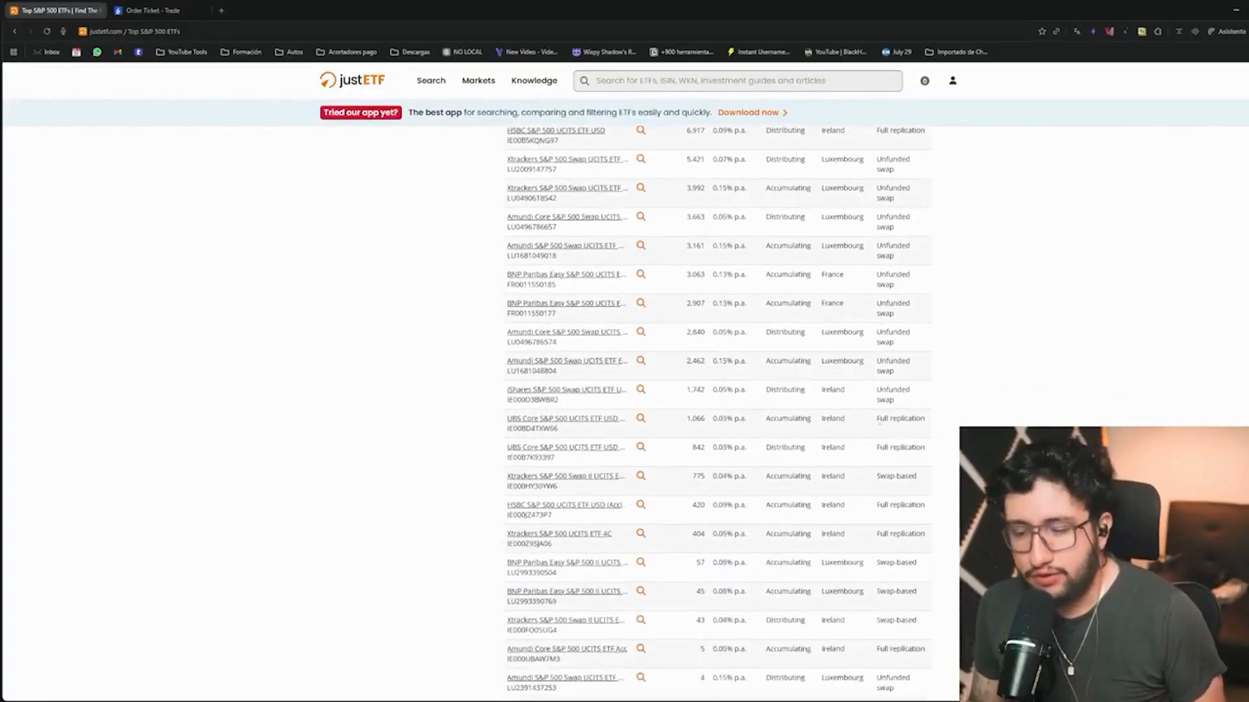
scroll(846, 430, "up", 15)
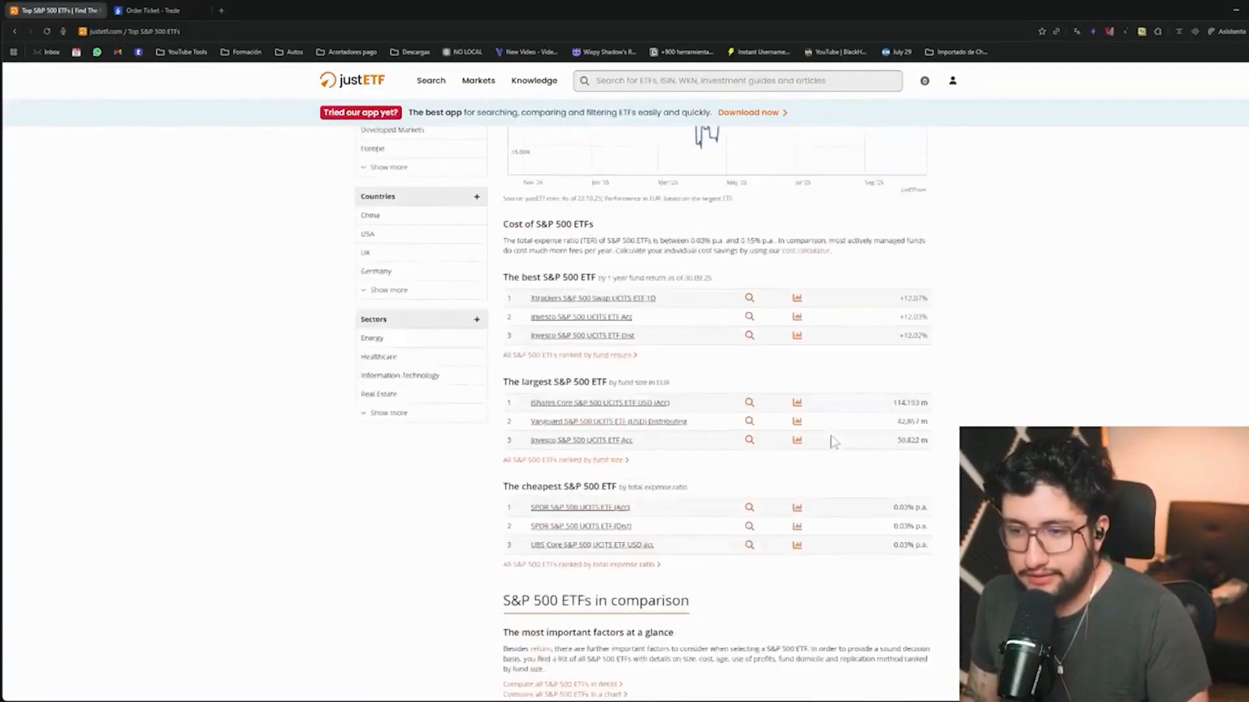
scroll(833, 441, "up", 7)
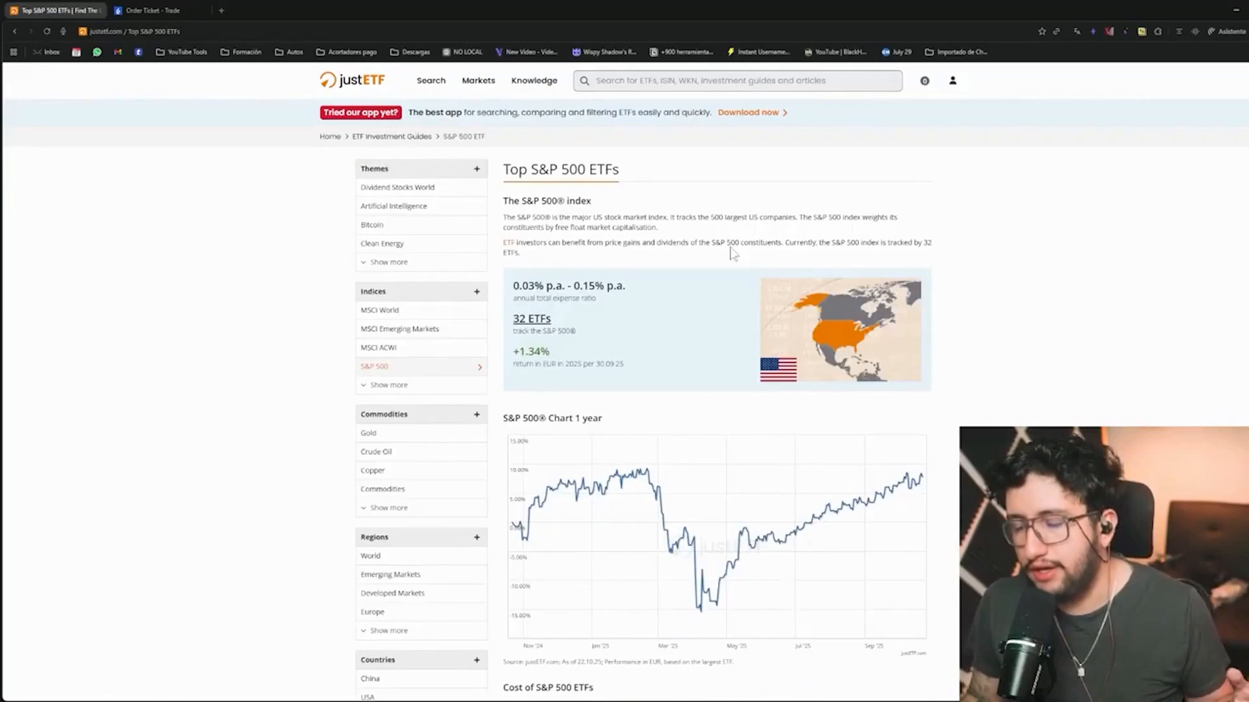
scroll(733, 253, "down", 8)
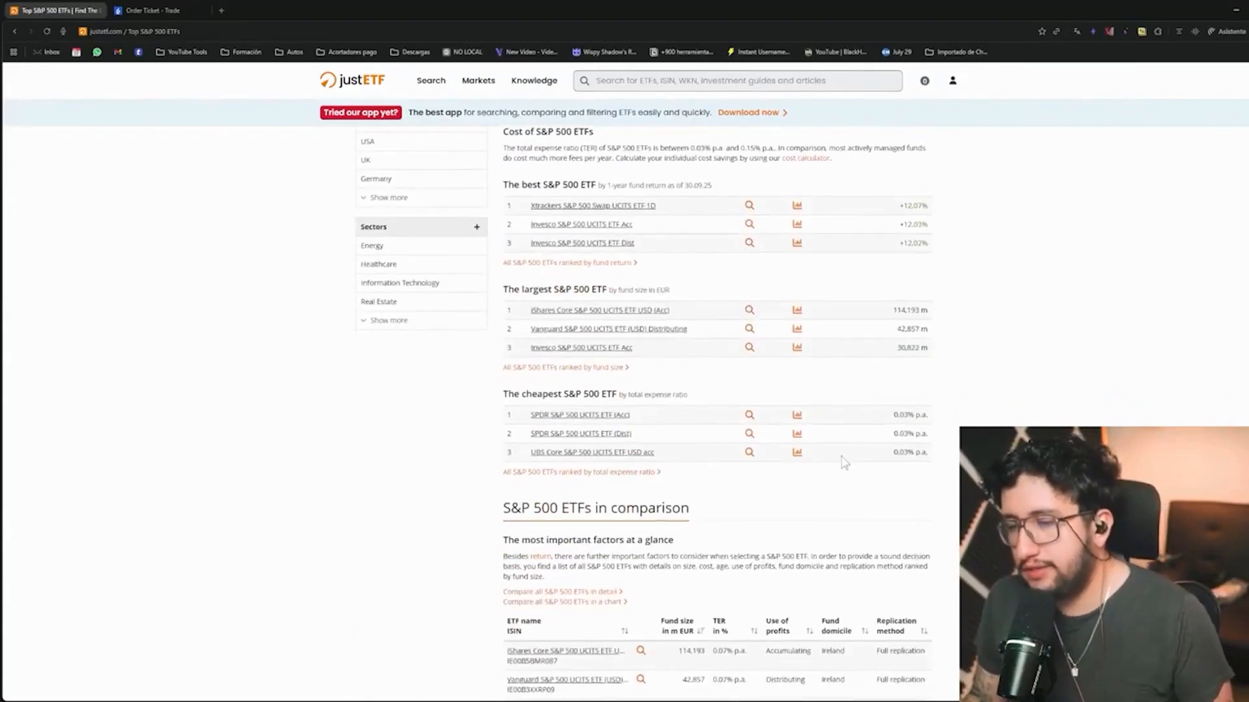
scroll(844, 464, "down", 17)
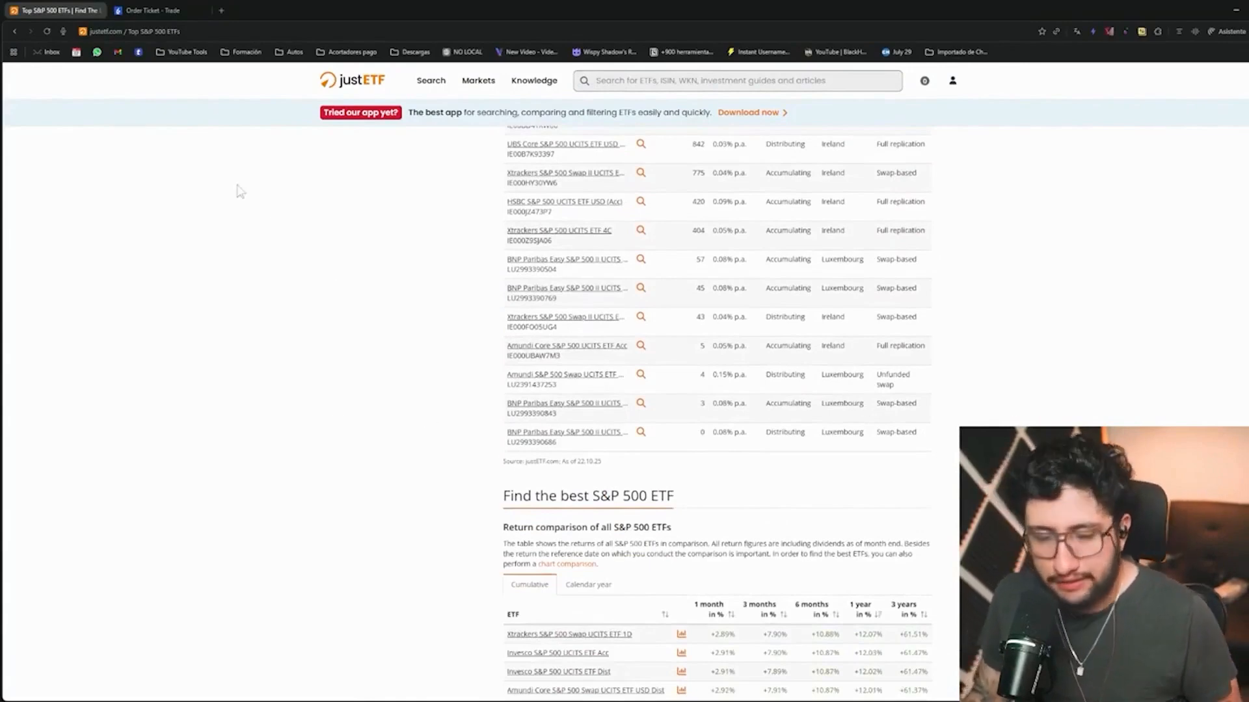
Switch to Interactive Brokers, search for VOO and open the stock quote of the Vanguard S&P 500 ETF on ARCA.
left_click(166, 11)
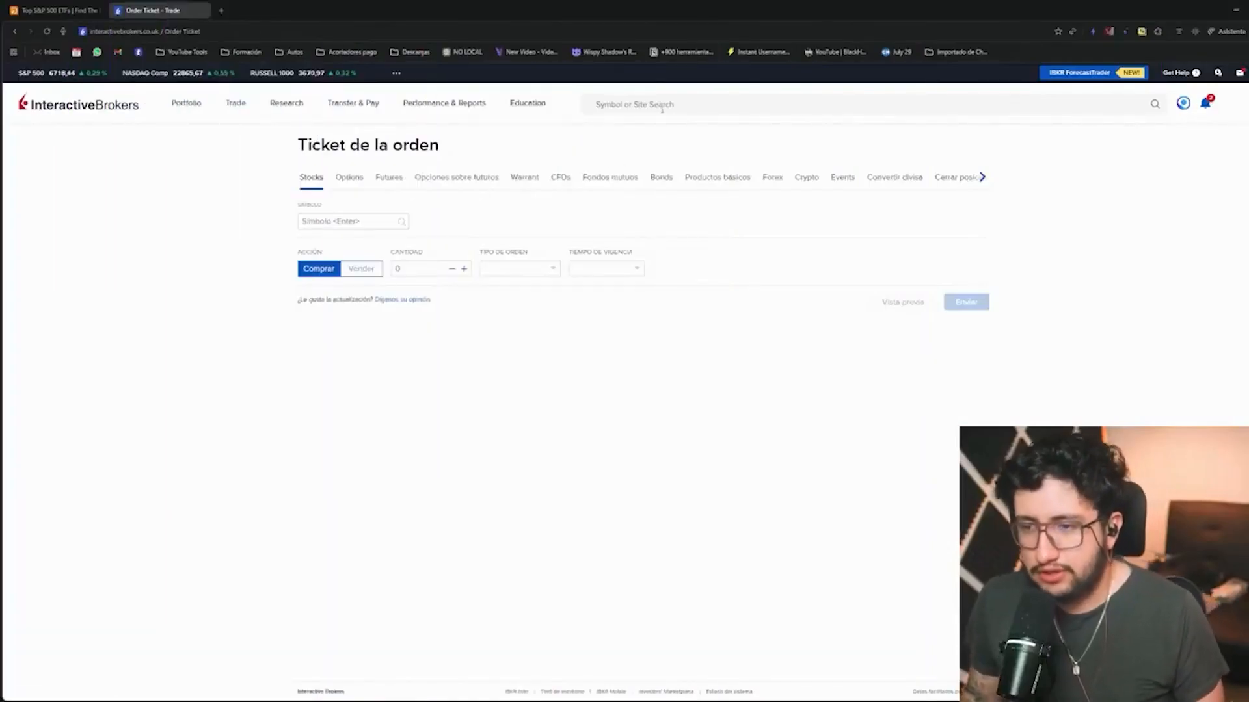
left_click(662, 109)
key("Caps_Lock")
type("VOO")
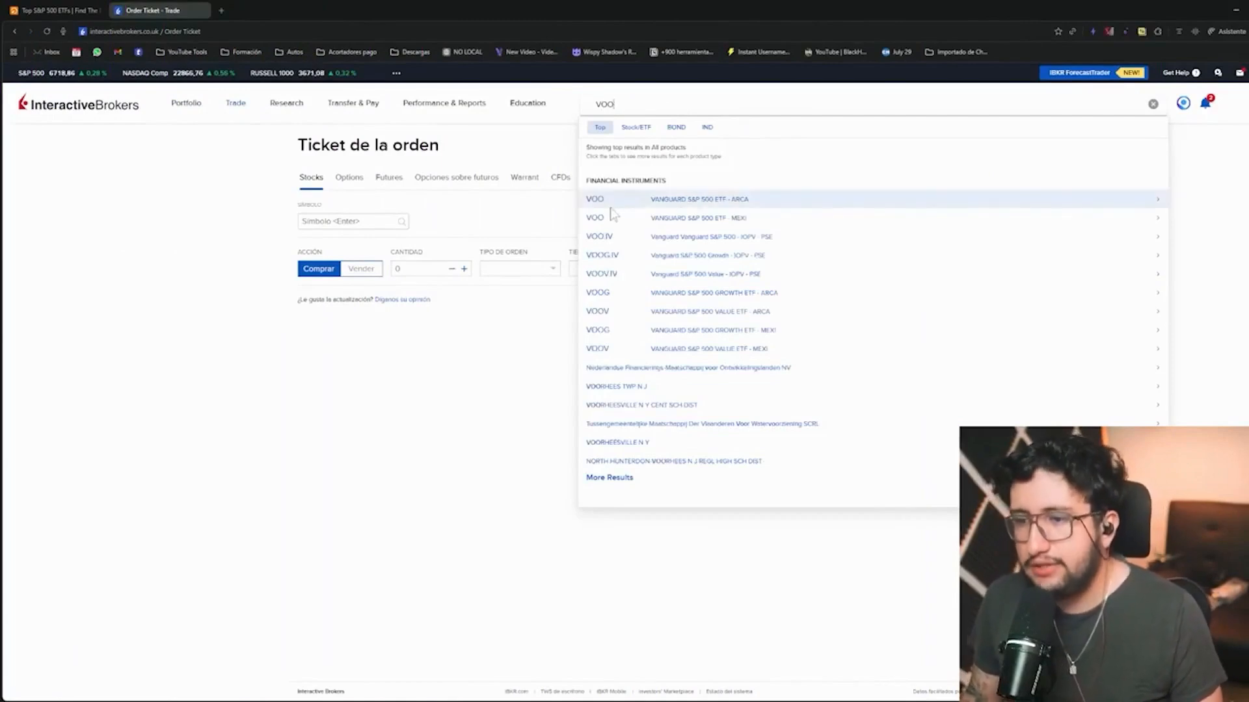
left_click(685, 201)
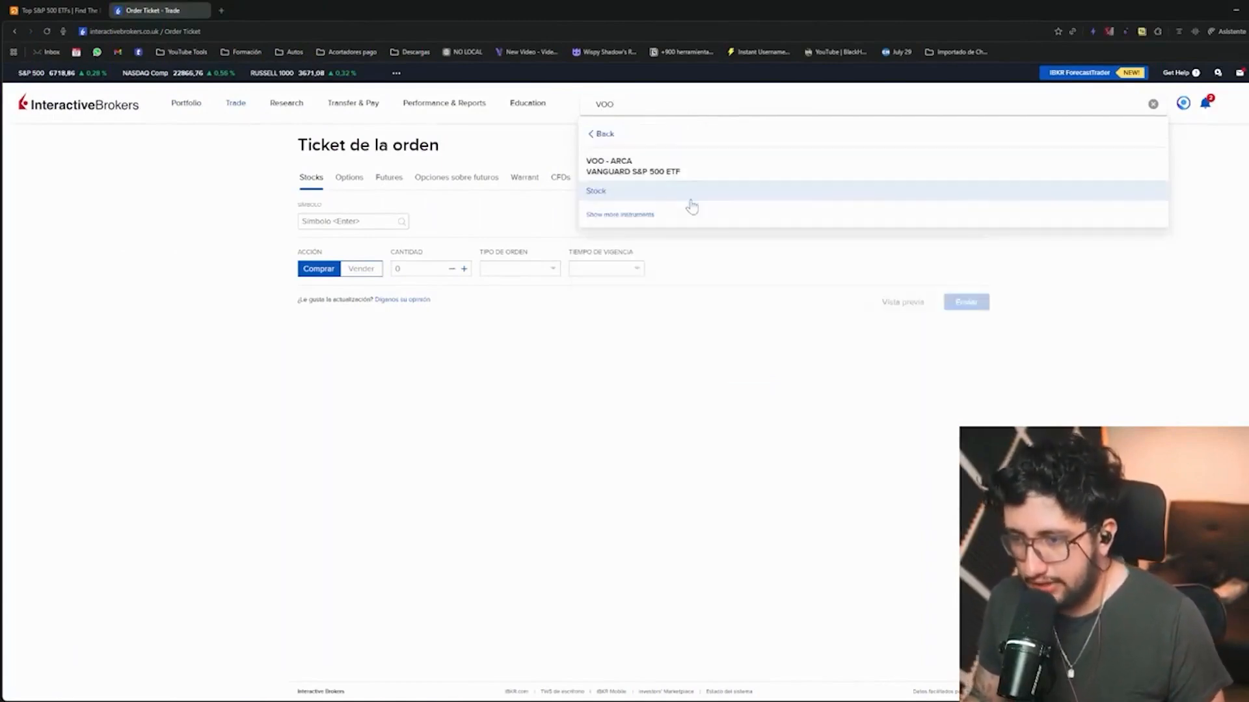
left_click(604, 195)
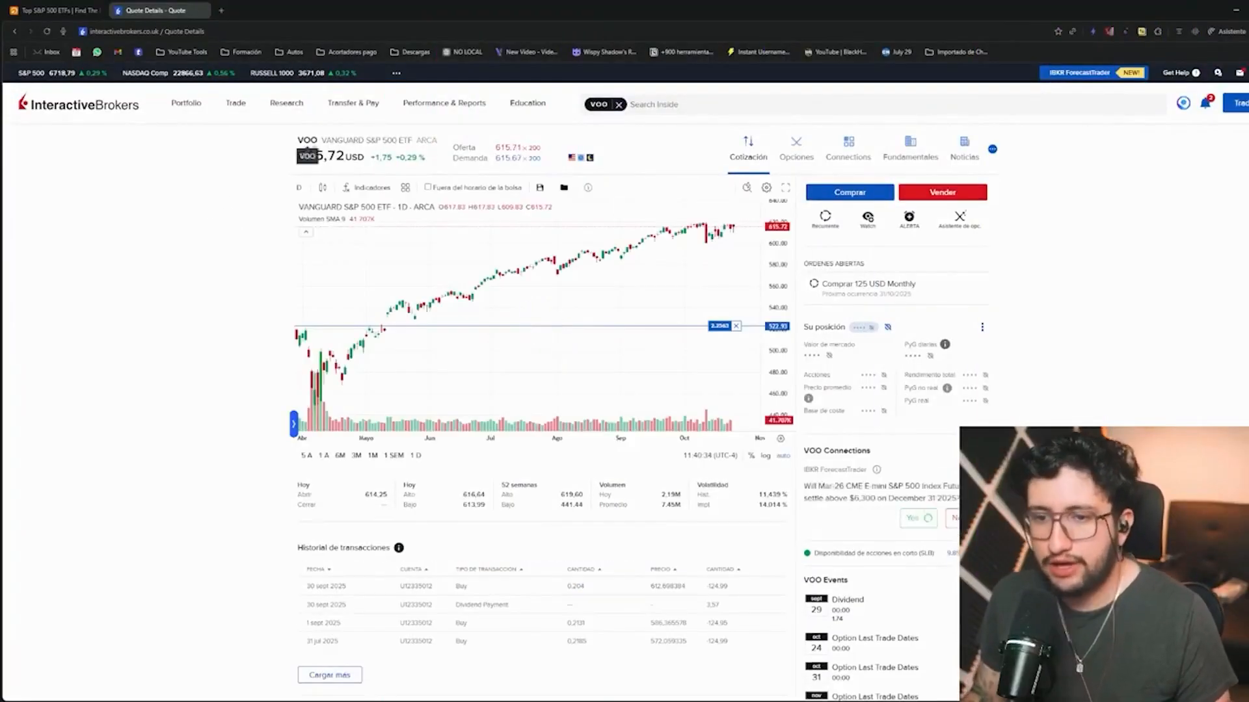
Examine the current share price of VOO on its quote page.
mouse_move(297, 156)
left_mouse_down()
mouse_move(347, 168)
mouse_move(316, 167)
left_mouse_up()
left_click(320, 160)
left_click(315, 171)
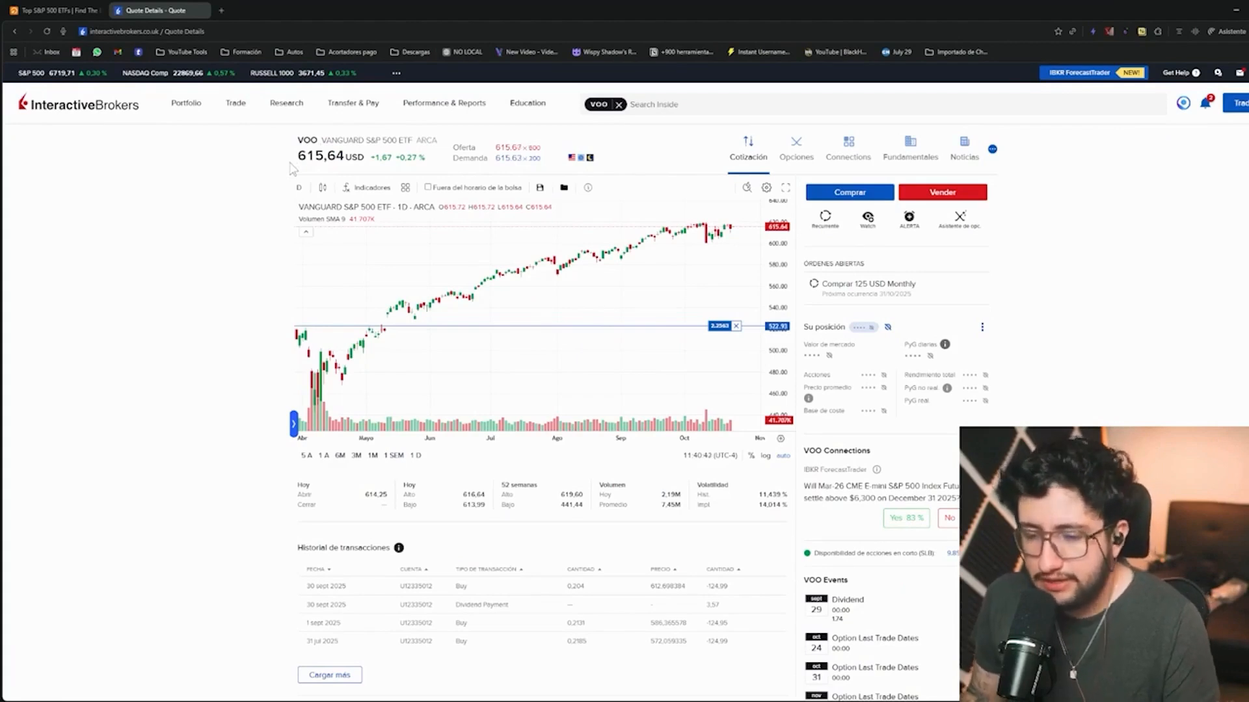
left_click_drag(290, 164, 345, 163)
left_click(339, 162)
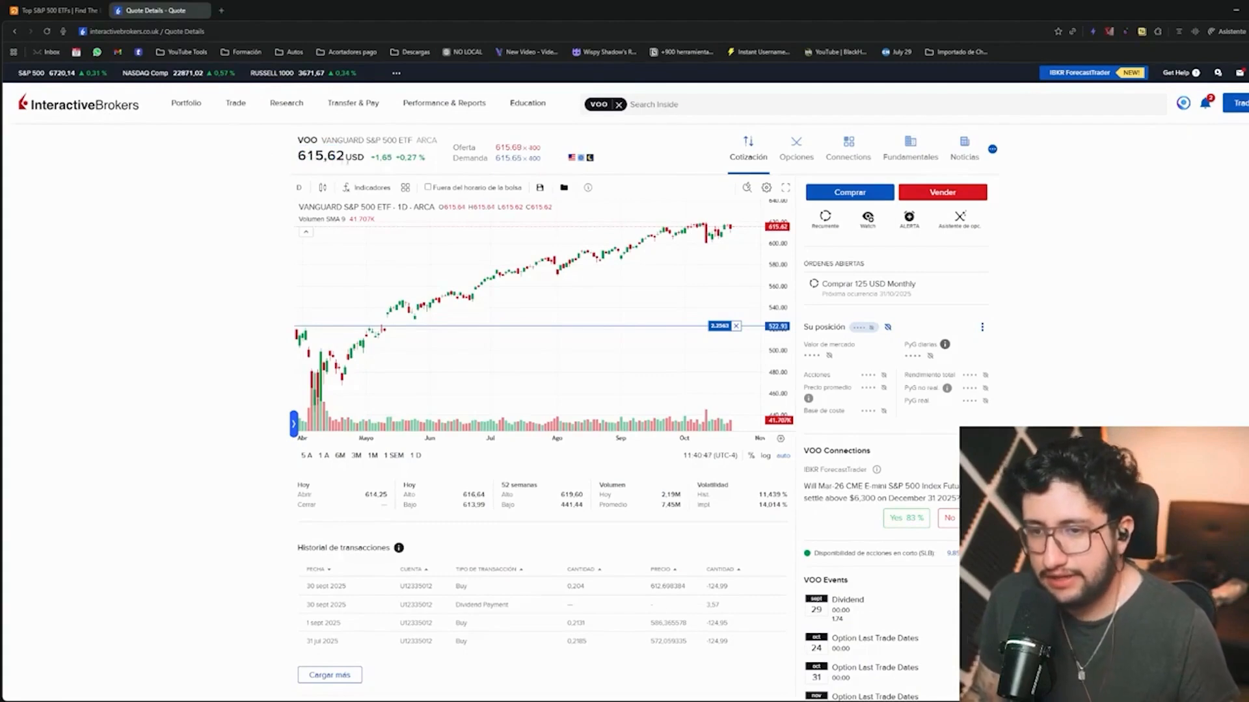
Replace the VOO search with SPY and open the quote of the SPDR S&P 500 ETF Trust on ARCA.
left_click(709, 103)
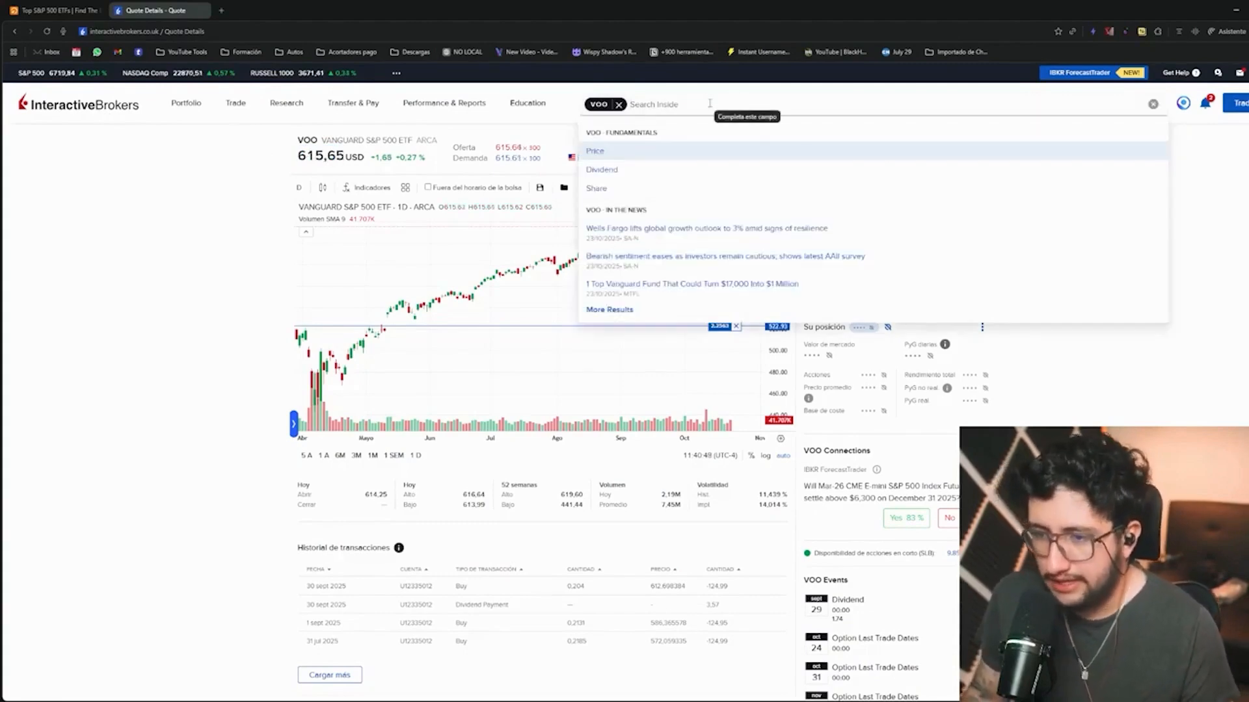
key("BackSpace")
type("SPY")
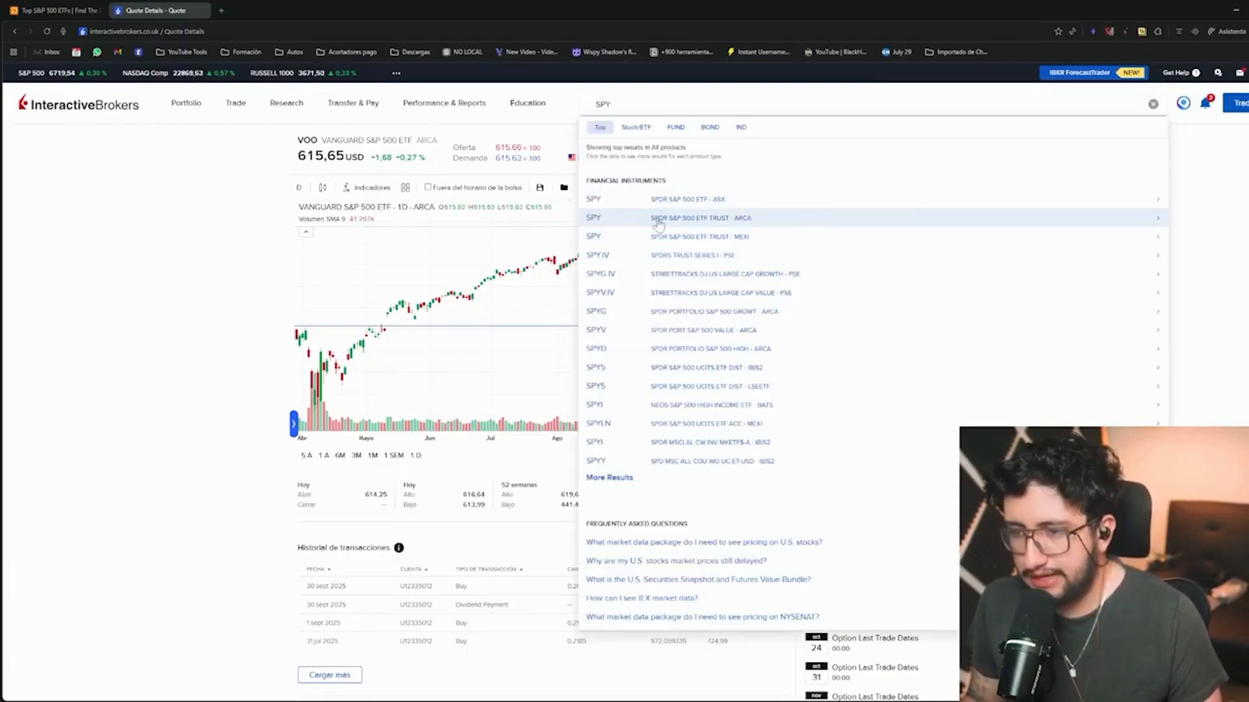
left_click(659, 224)
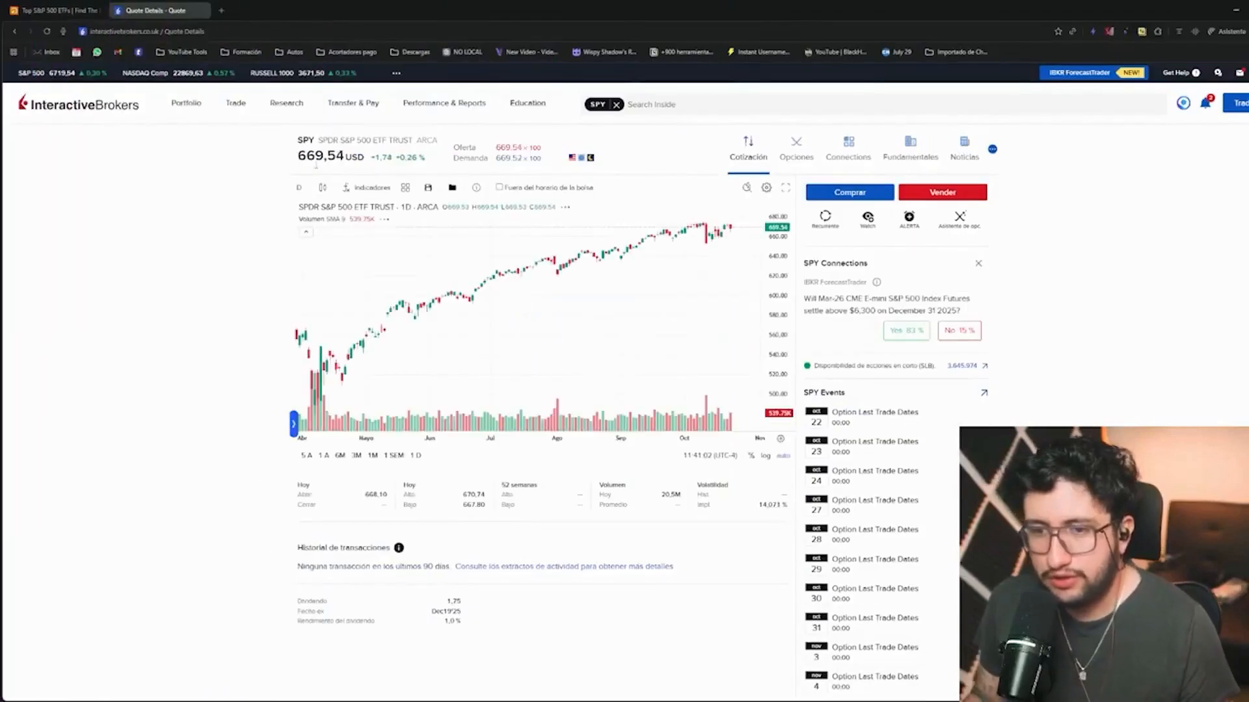
Compare the share prices of VOO and SPY by alternating between their quote pages, ending on VOO.
key("alt+Left")
left_click_drag(298, 155, 324, 156)
left_click(254, 187)
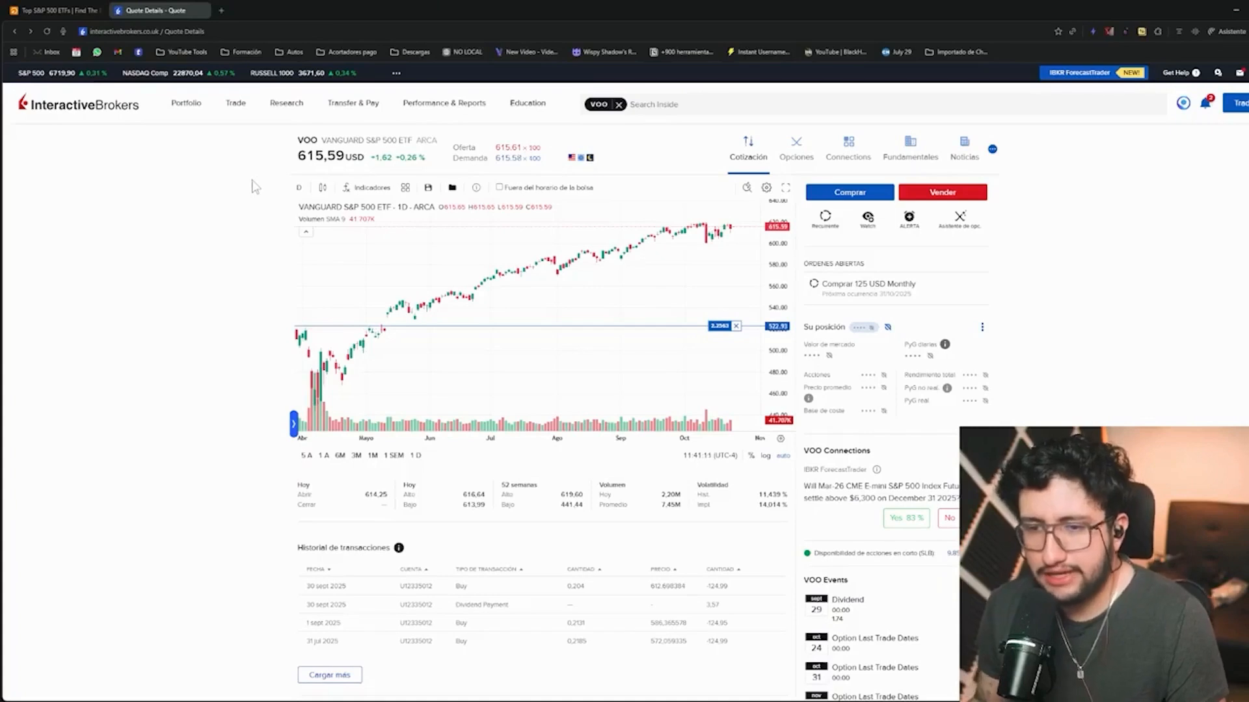
left_click_drag(297, 156, 315, 157)
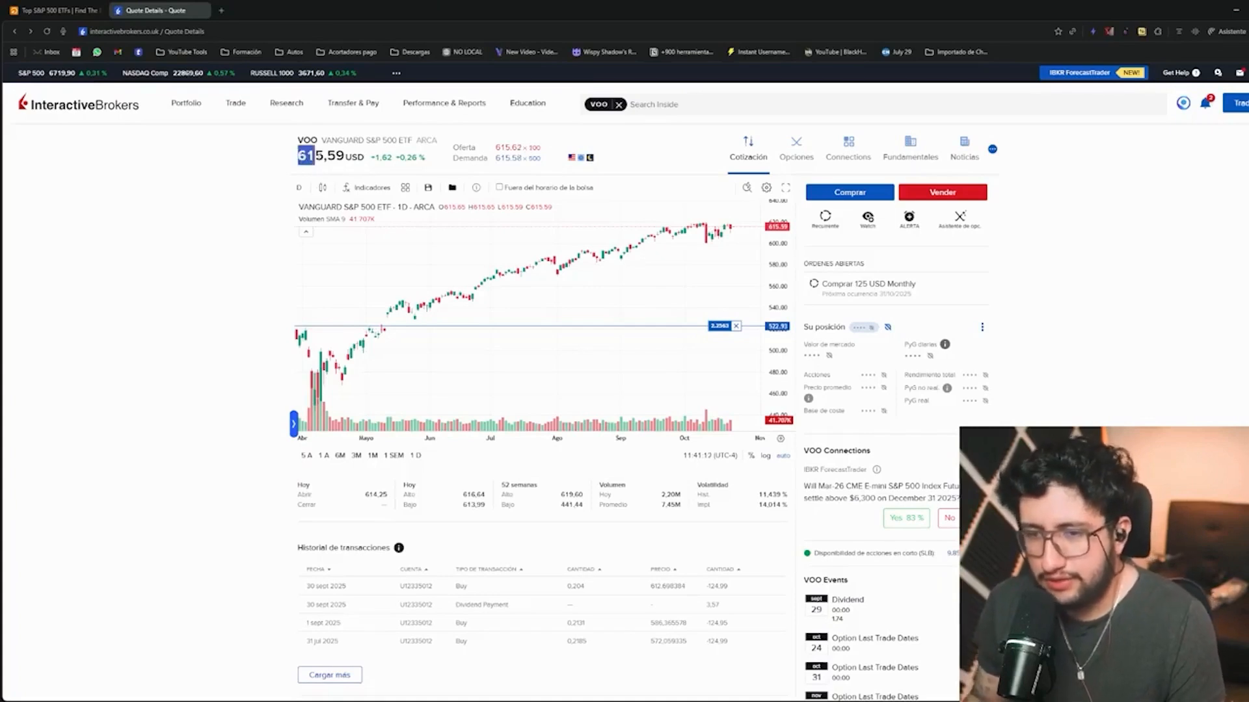
left_click(217, 223)
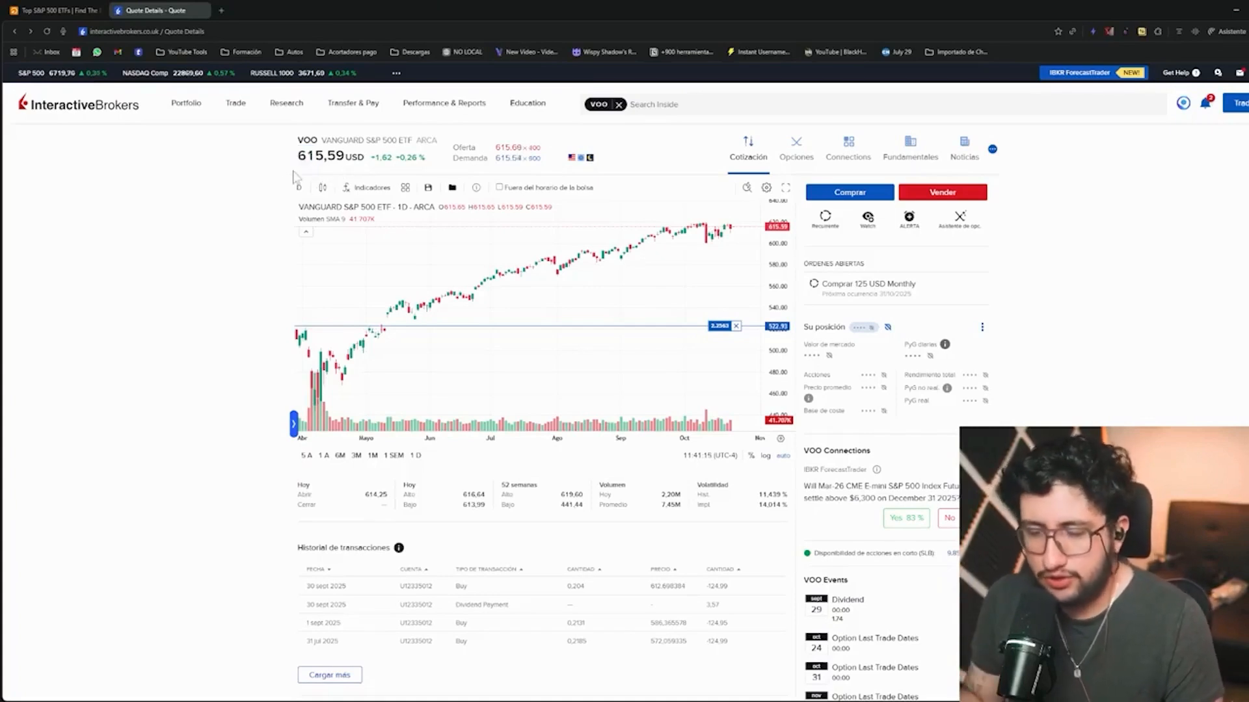
key("alt+Right")
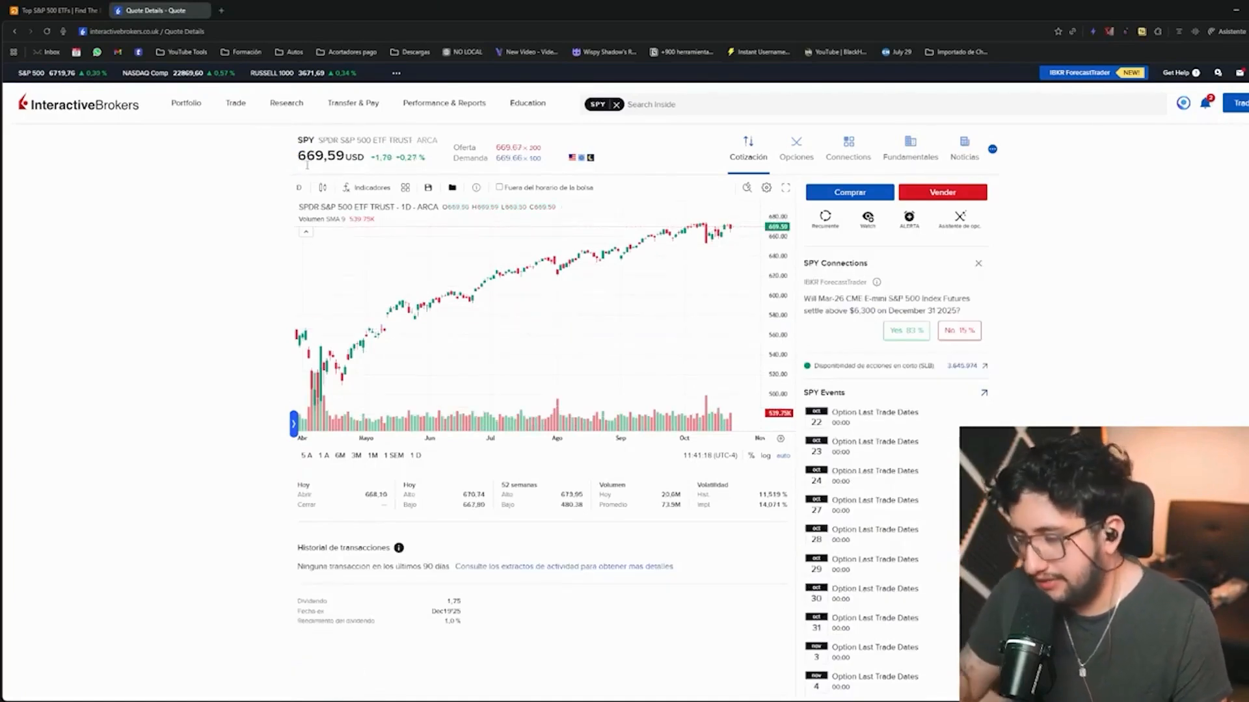
key("alt+Left")
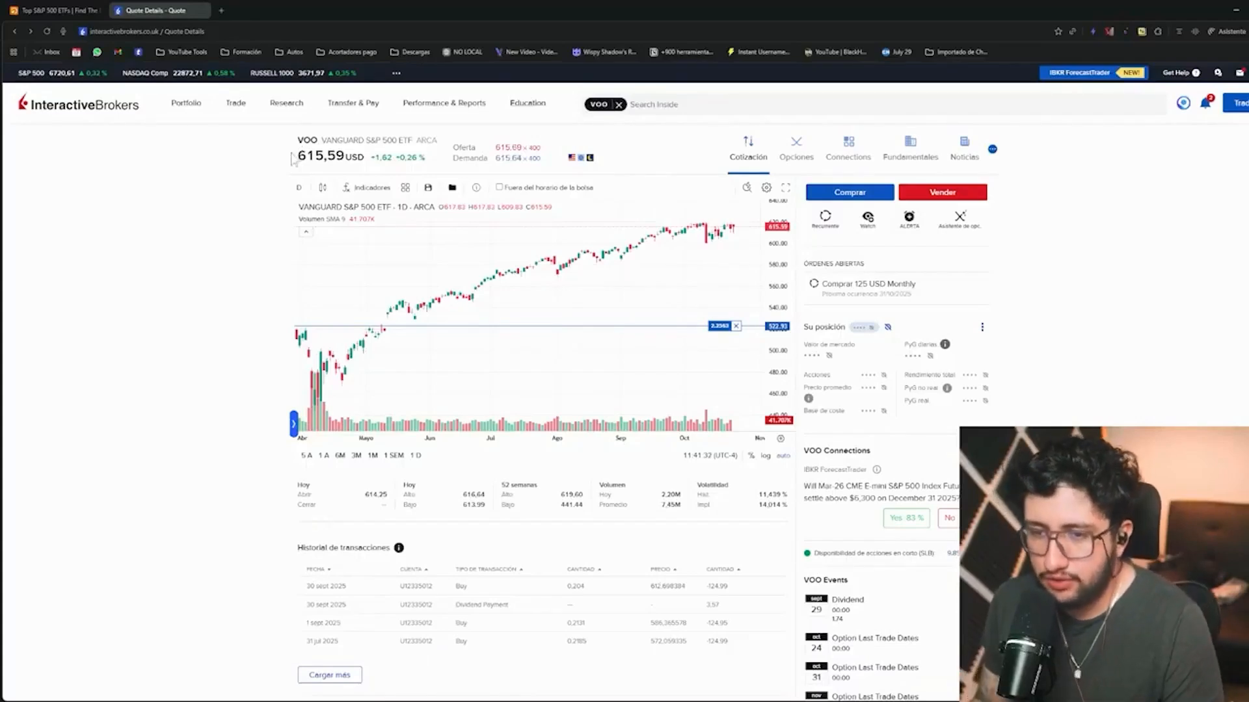
left_click_drag(298, 157, 344, 157)
left_click(291, 214)
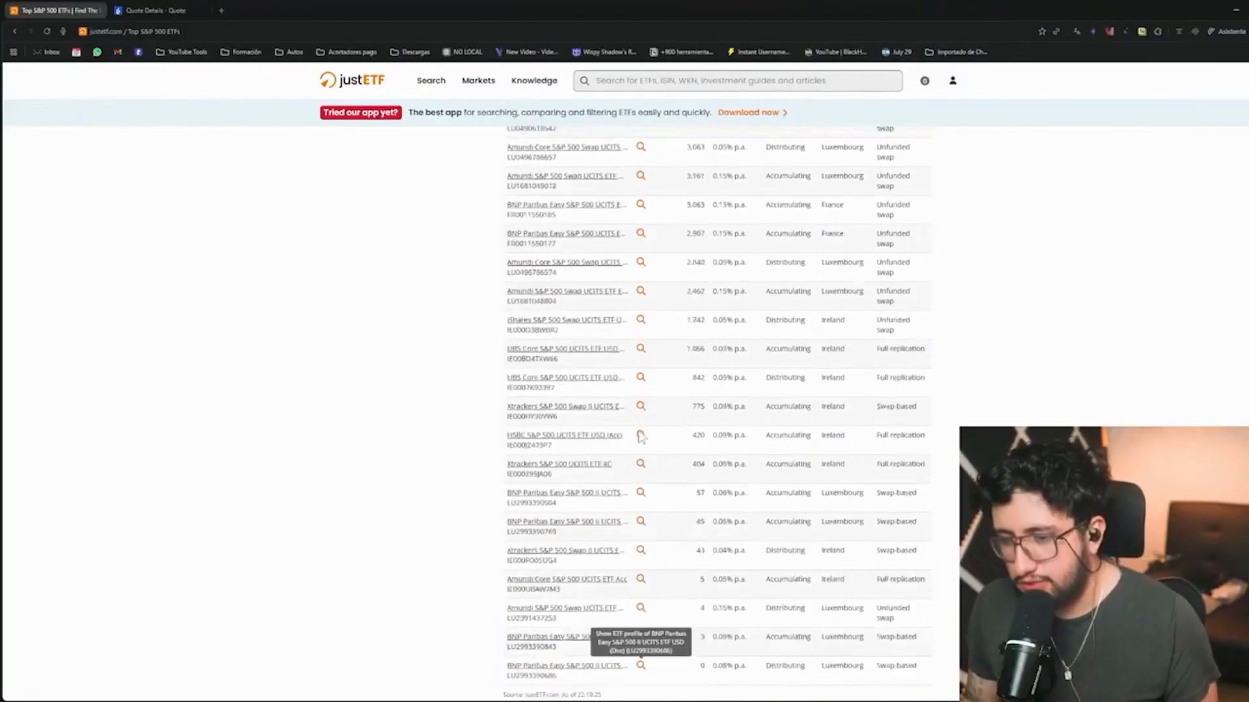
Recheck the ETF comparison table on justETF and return to Interactive Brokers to examine the fund name on the VOO quote.
scroll(641, 437, "up", 15)
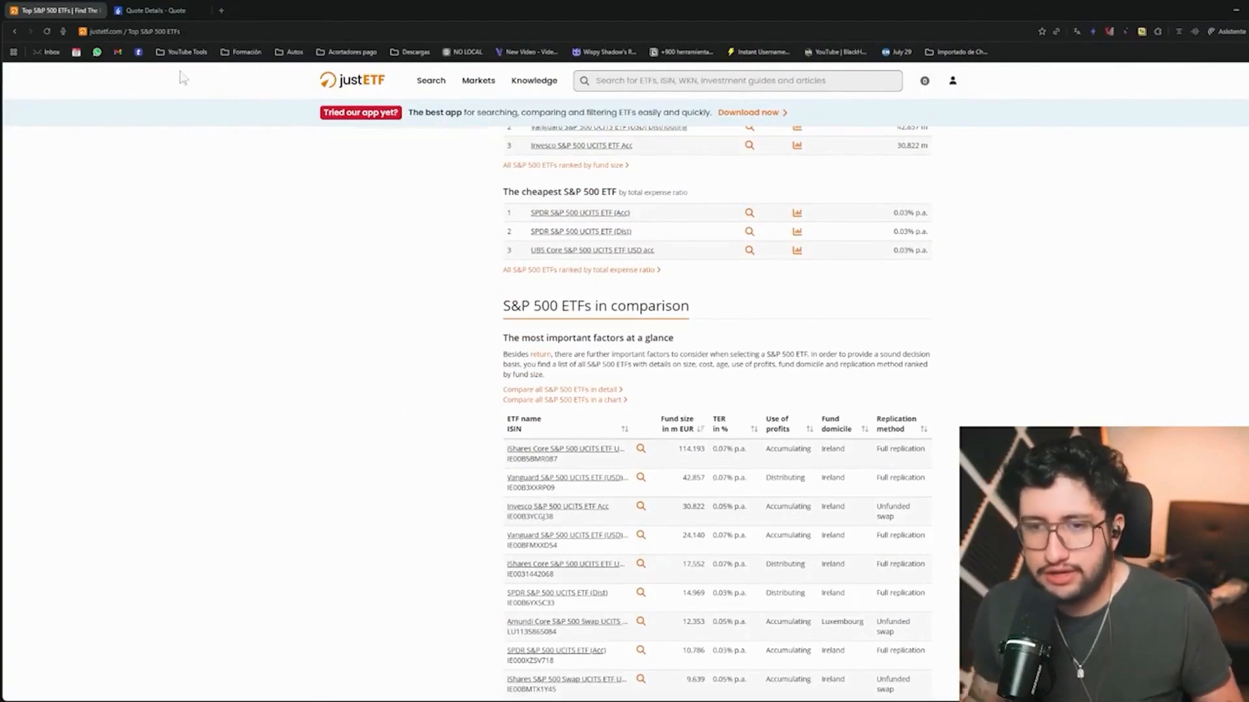
left_click(154, 11)
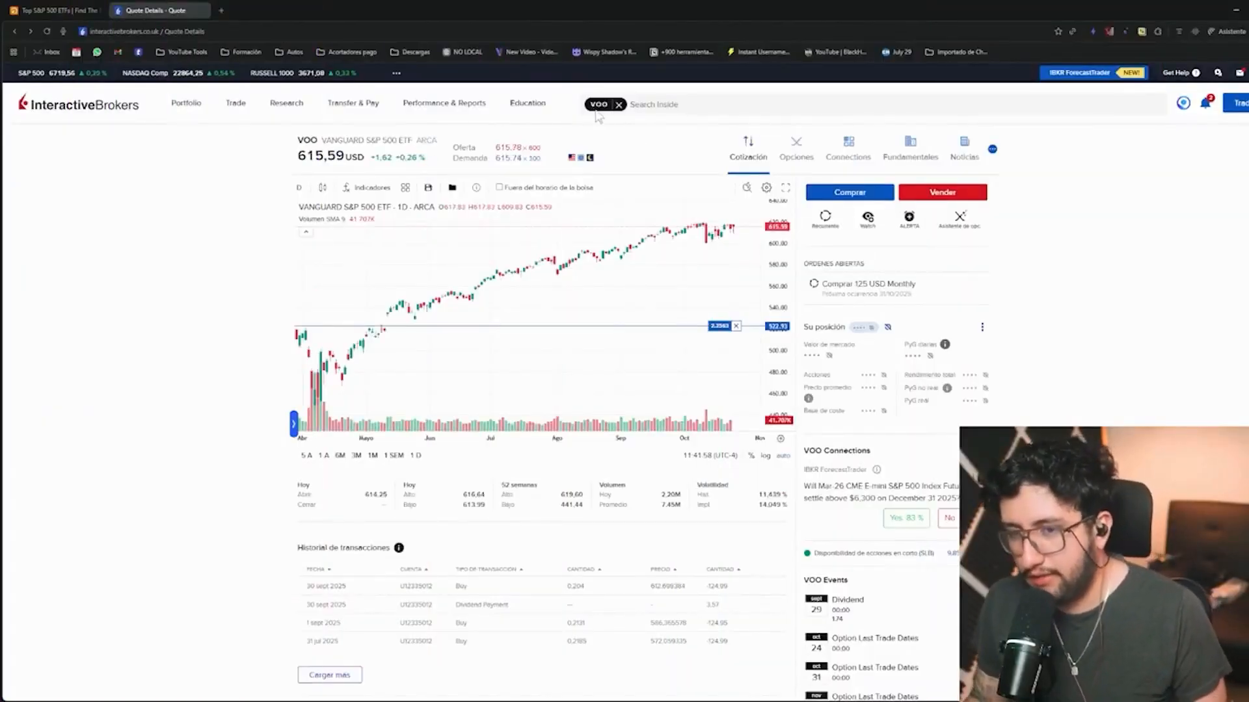
left_click_drag(322, 141, 411, 135)
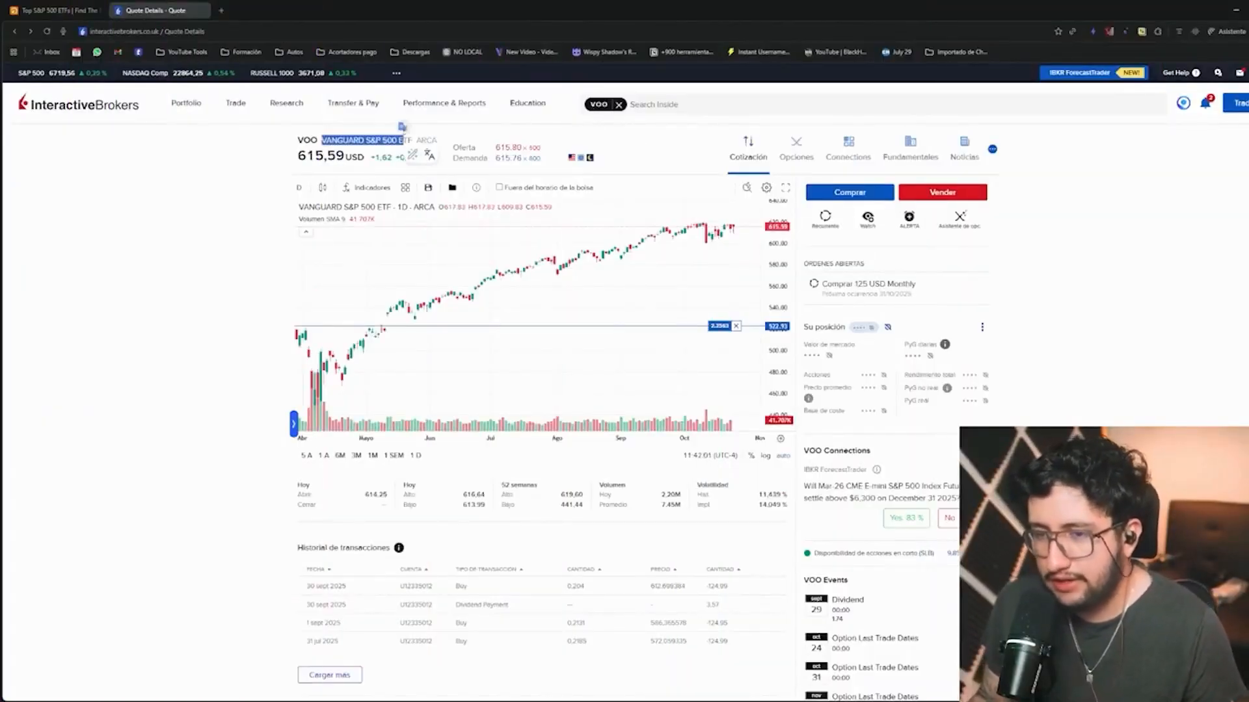
left_click(351, 140)
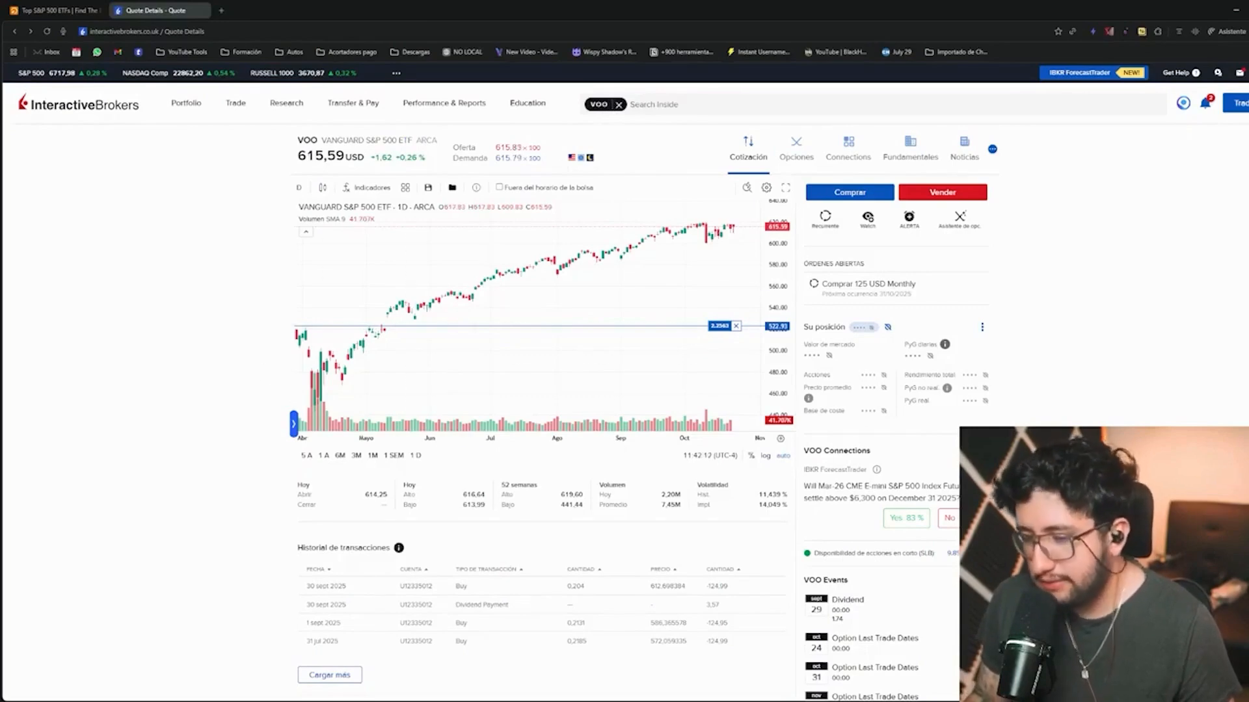
scroll(250, 434, "down", 2)
scroll(774, 491, "up", 3)
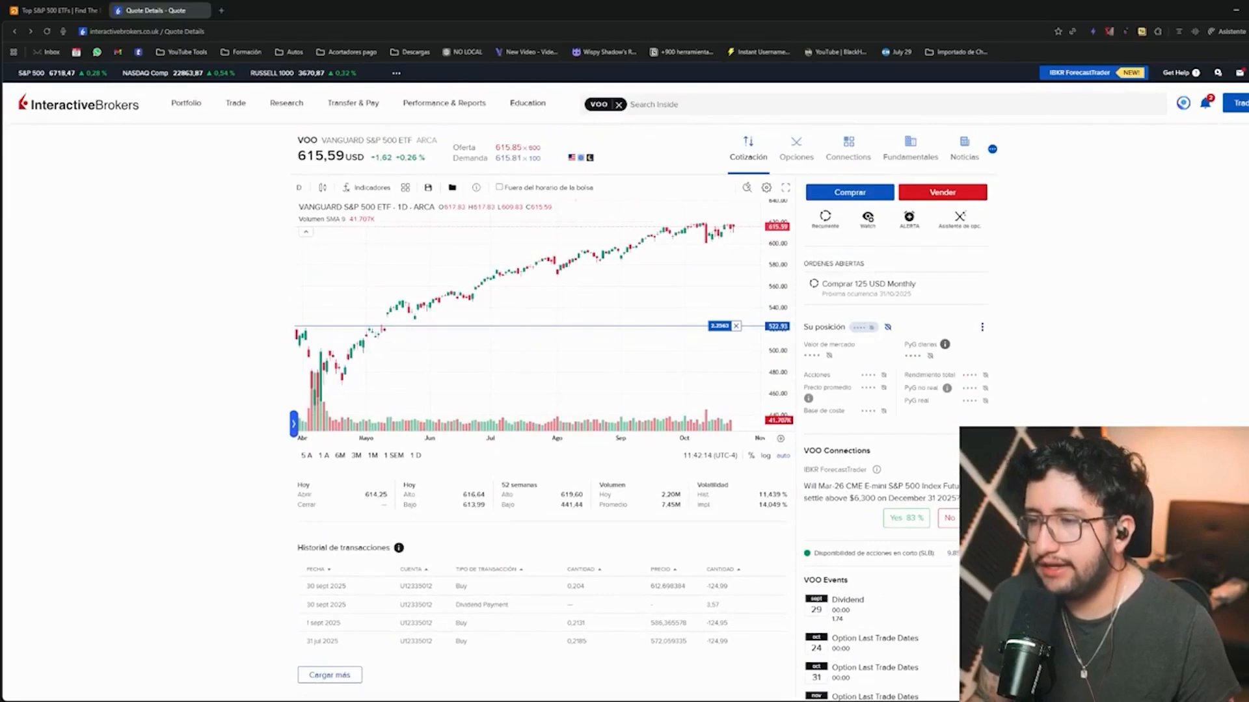
Open a buy order ticket for VOO and examine its share price and the account's buying power.
left_click(846, 193)
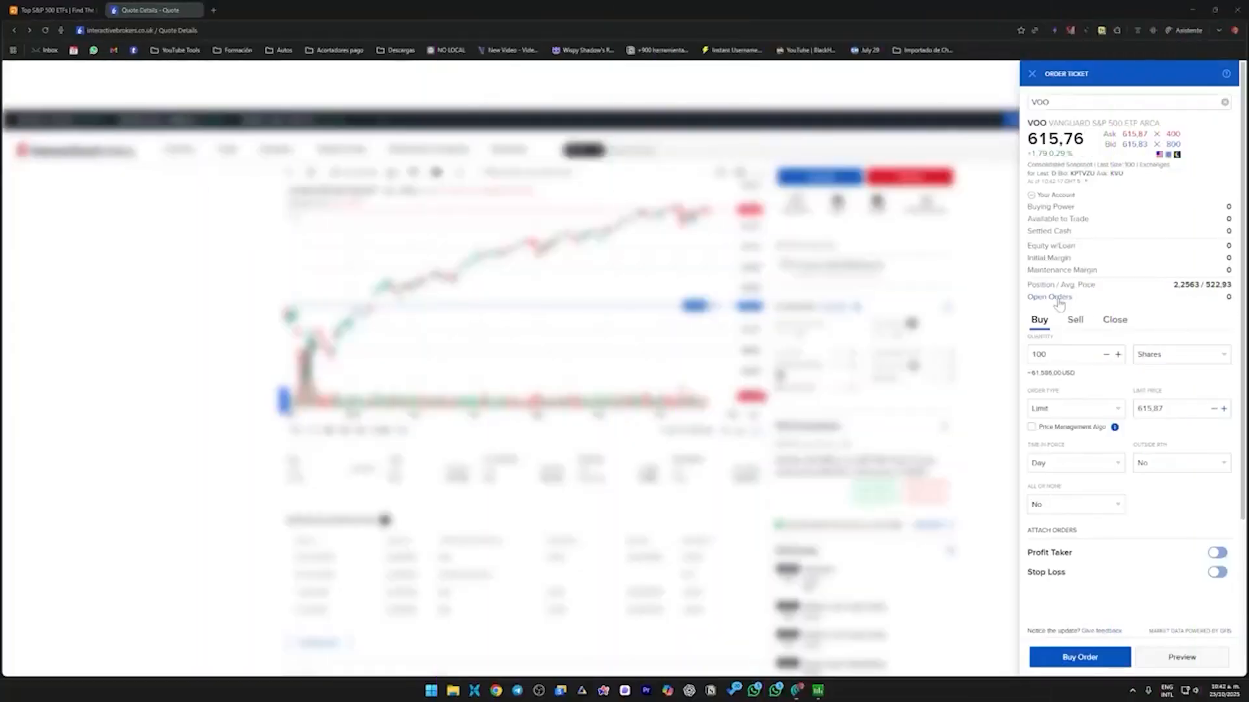
left_click_drag(1028, 141, 1090, 146)
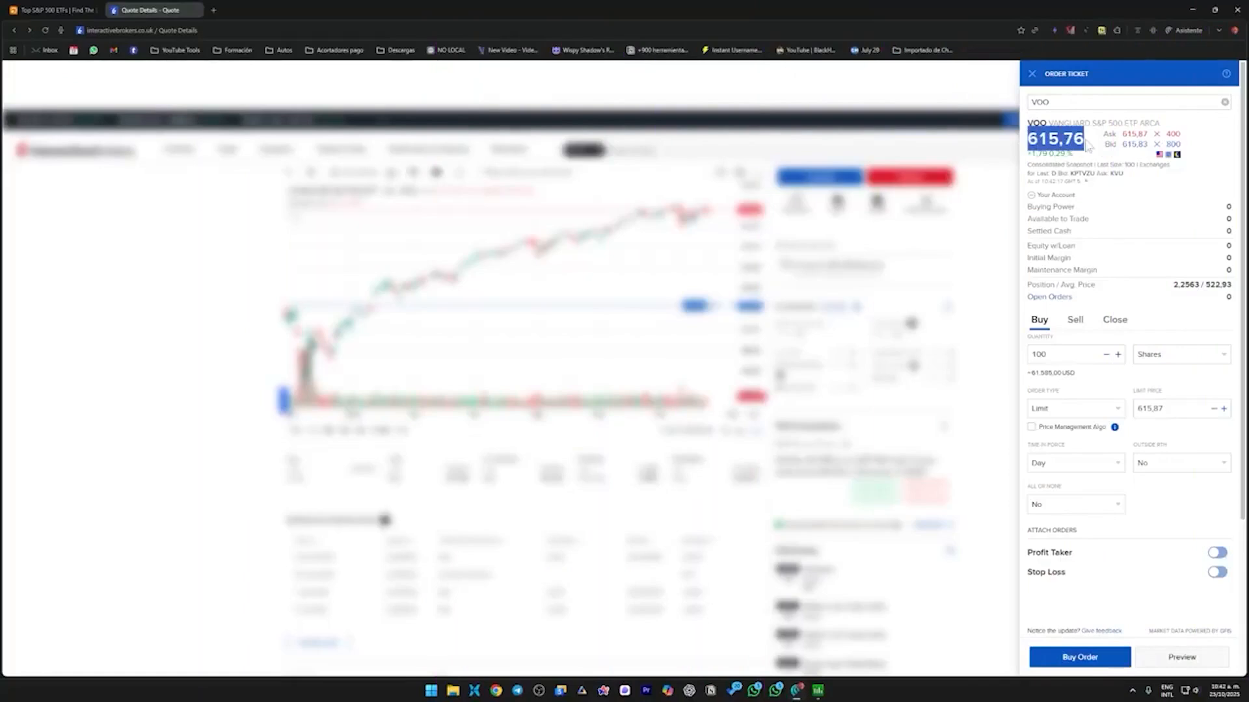
left_click(1119, 232)
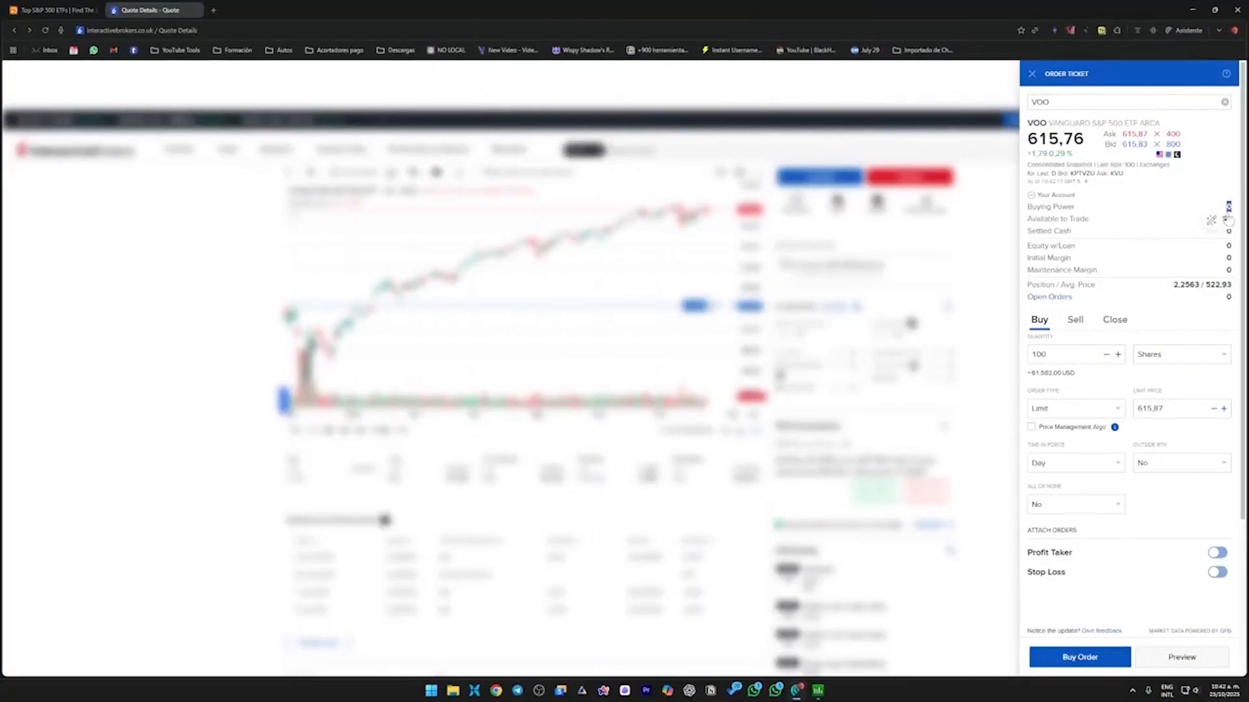
left_click(1164, 216)
left_click(1109, 224)
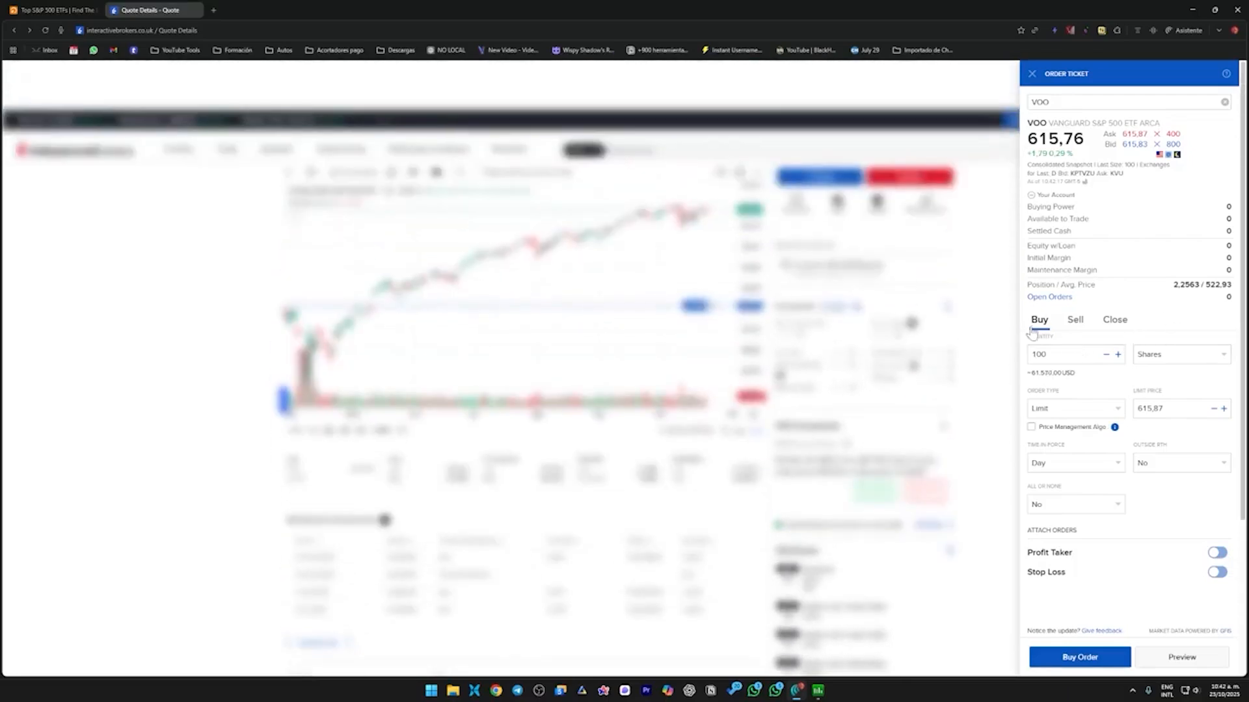
Try a fractional order quantity of 0,55 shares, and cut the quantity back to 0.
left_click(1074, 355)
left_click(1061, 359)
left_click(1119, 389)
double_click(1034, 355)
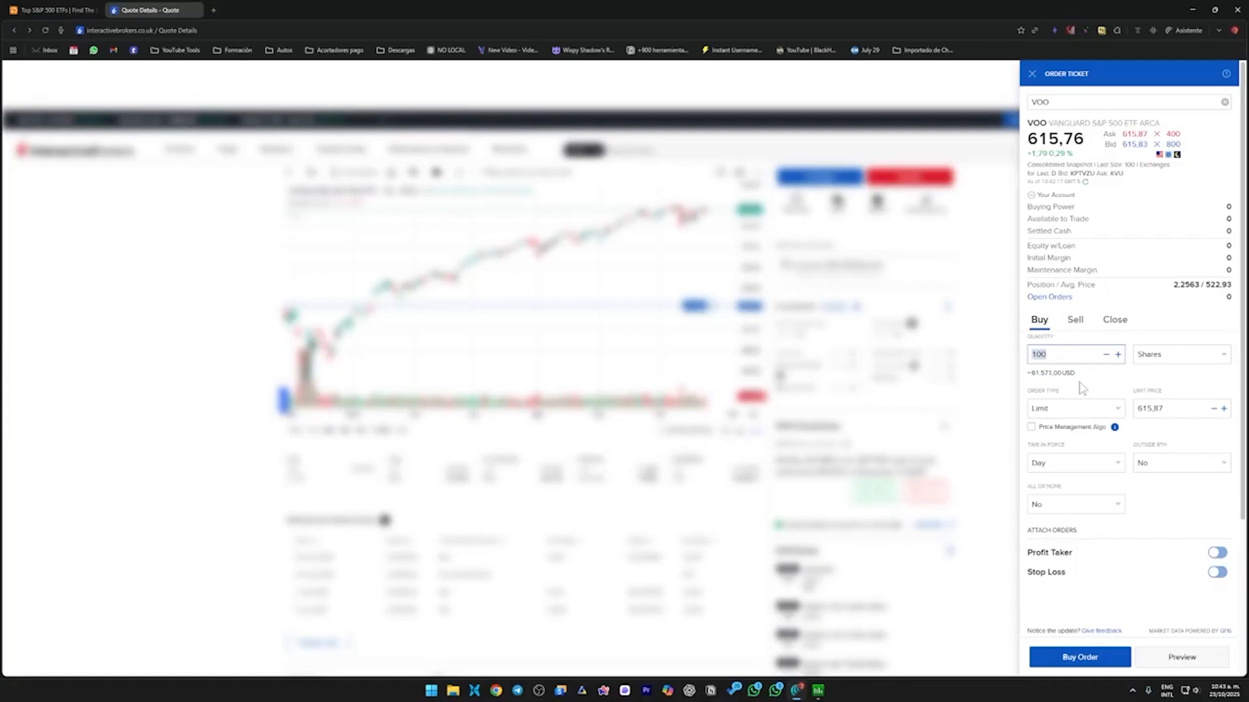
type("0,55")
key("BackSpace")
key("BackSpace")
key("BackSpace")
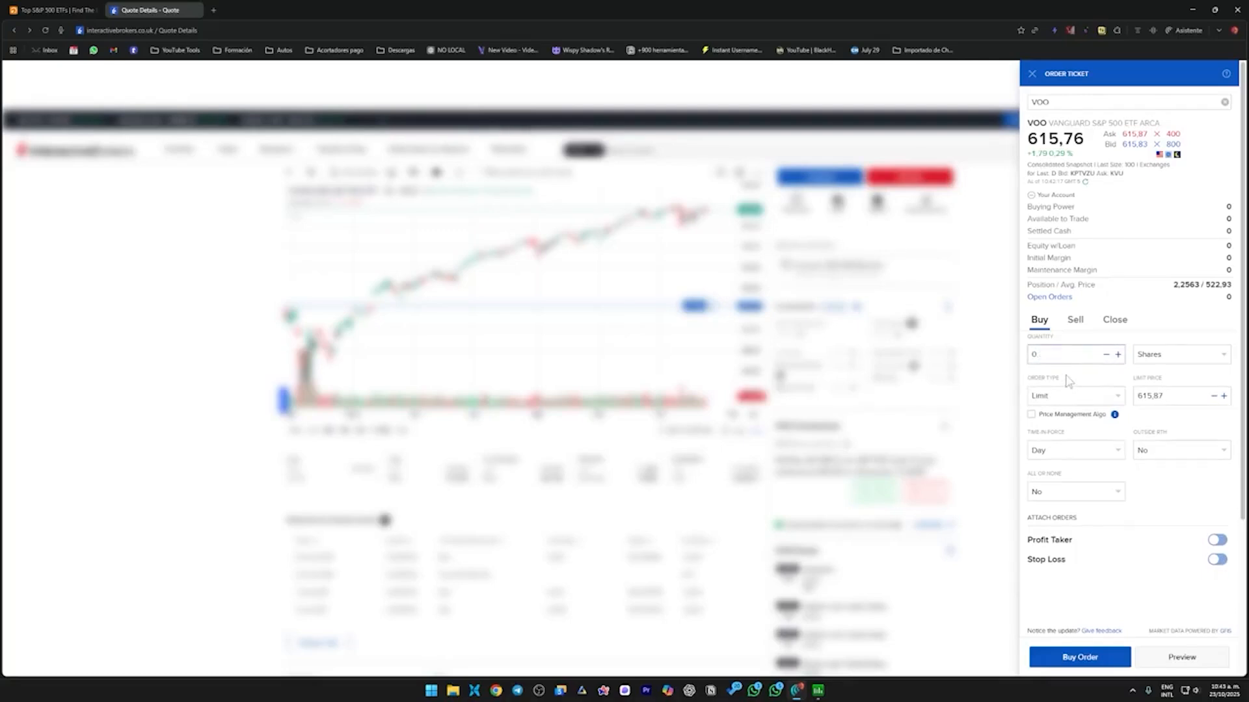
Switch the order quantity from shares to USD and set the amount to 200.
left_click(1183, 364)
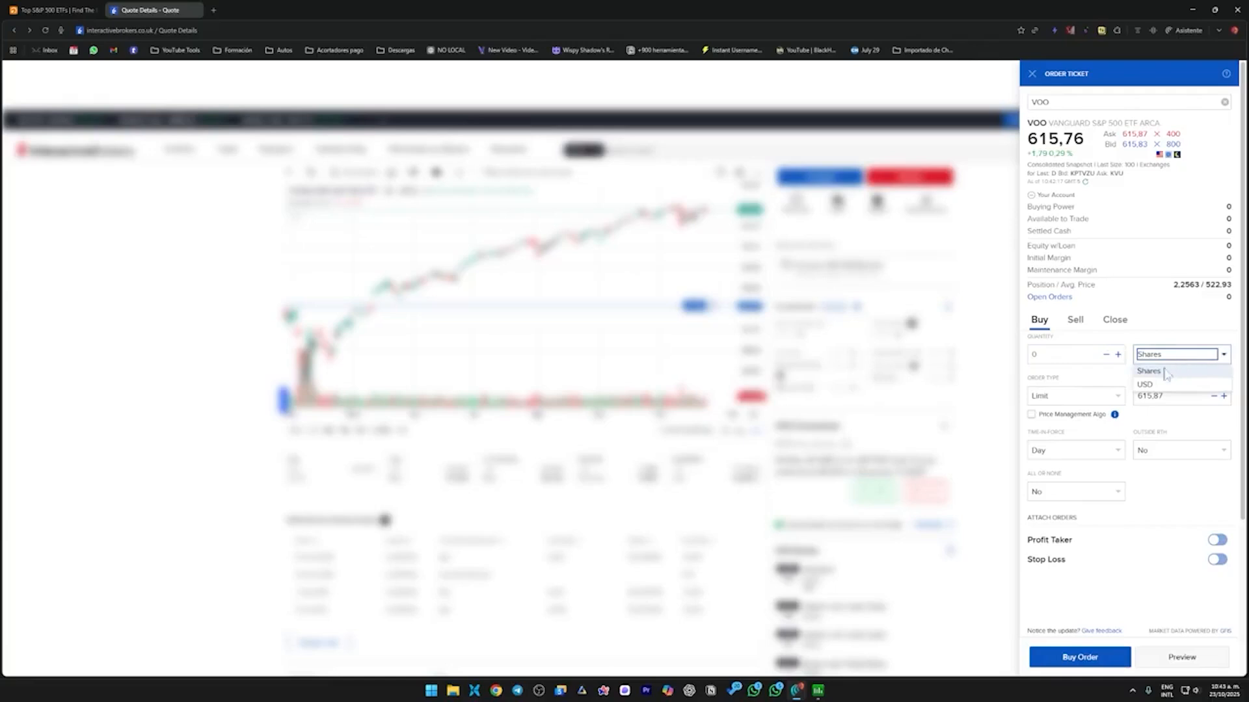
left_click(1143, 385)
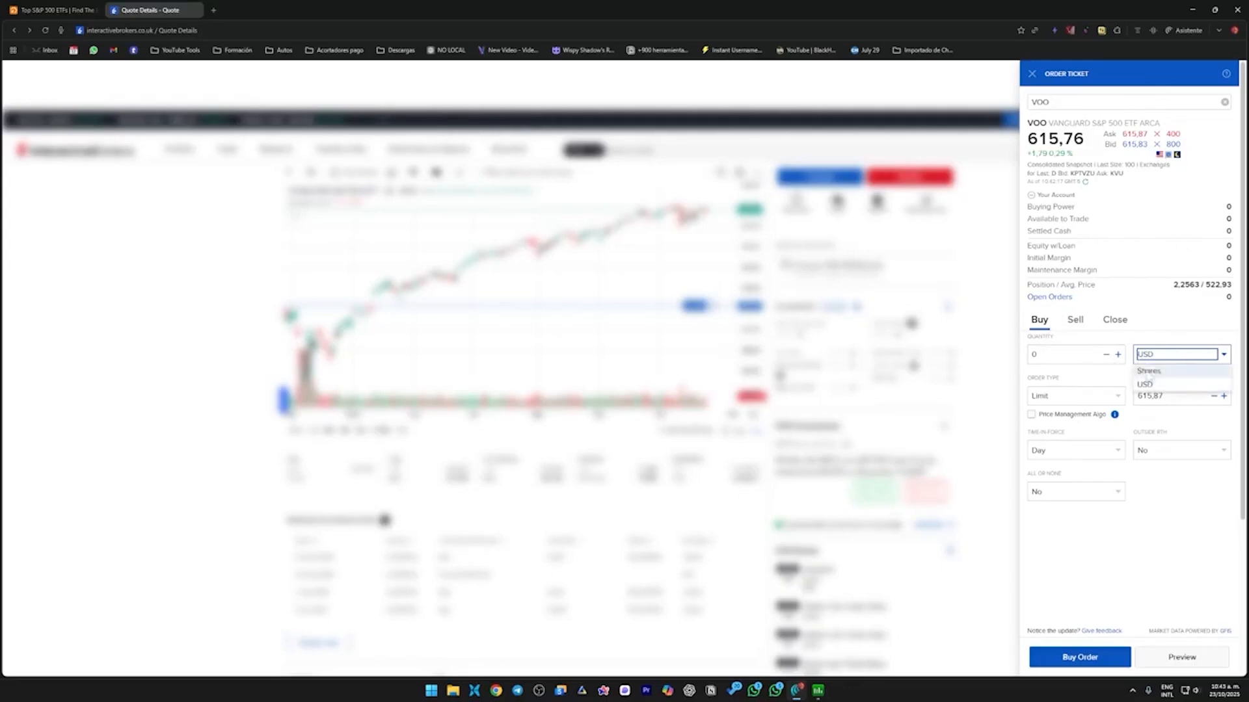
left_click(1061, 354)
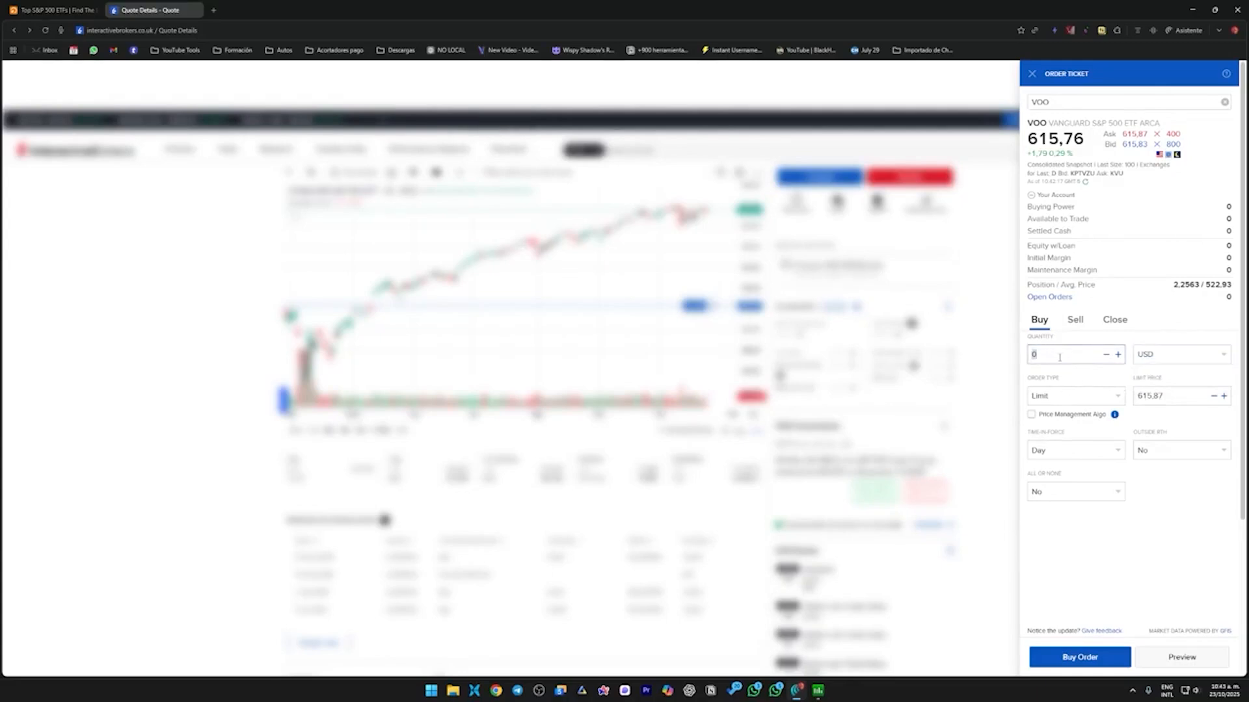
left_click(1074, 377)
left_click(1039, 354)
left_click_drag(1061, 139, 1027, 138)
left_click(1079, 353)
left_click_drag(1072, 354, 1030, 356)
left_click(1055, 346)
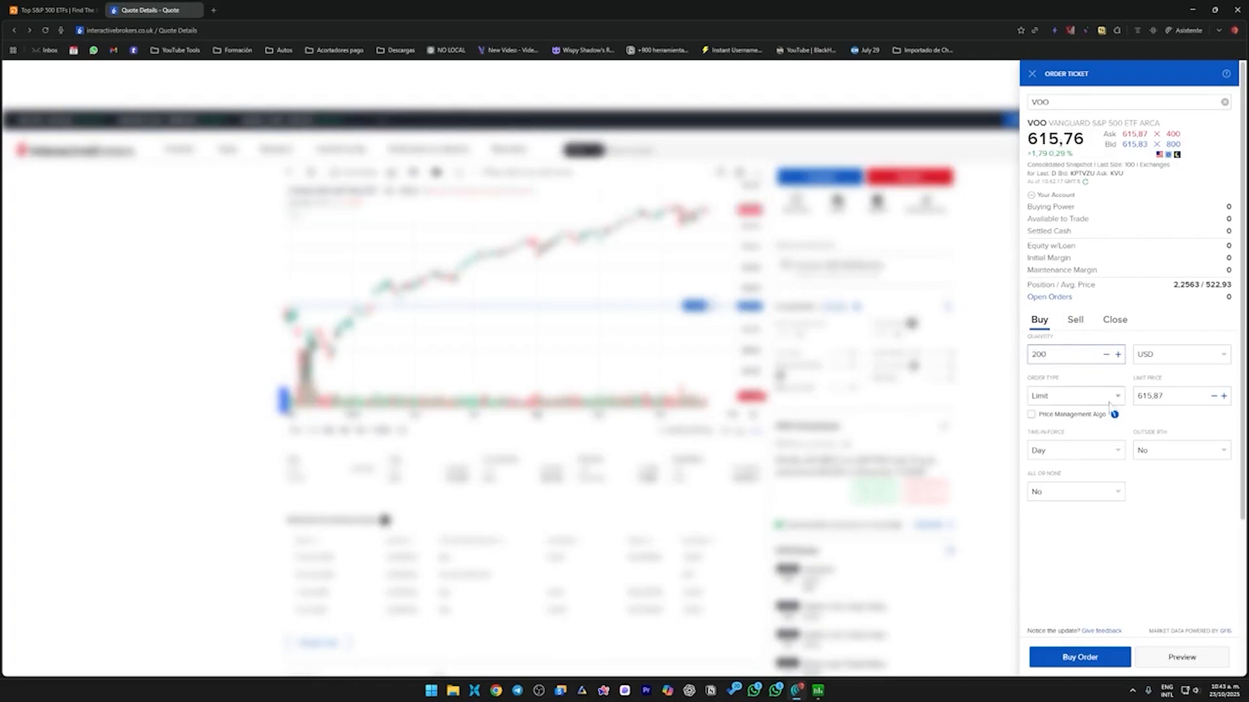
Change the order type to Market and review the other available order types.
left_click(1065, 398)
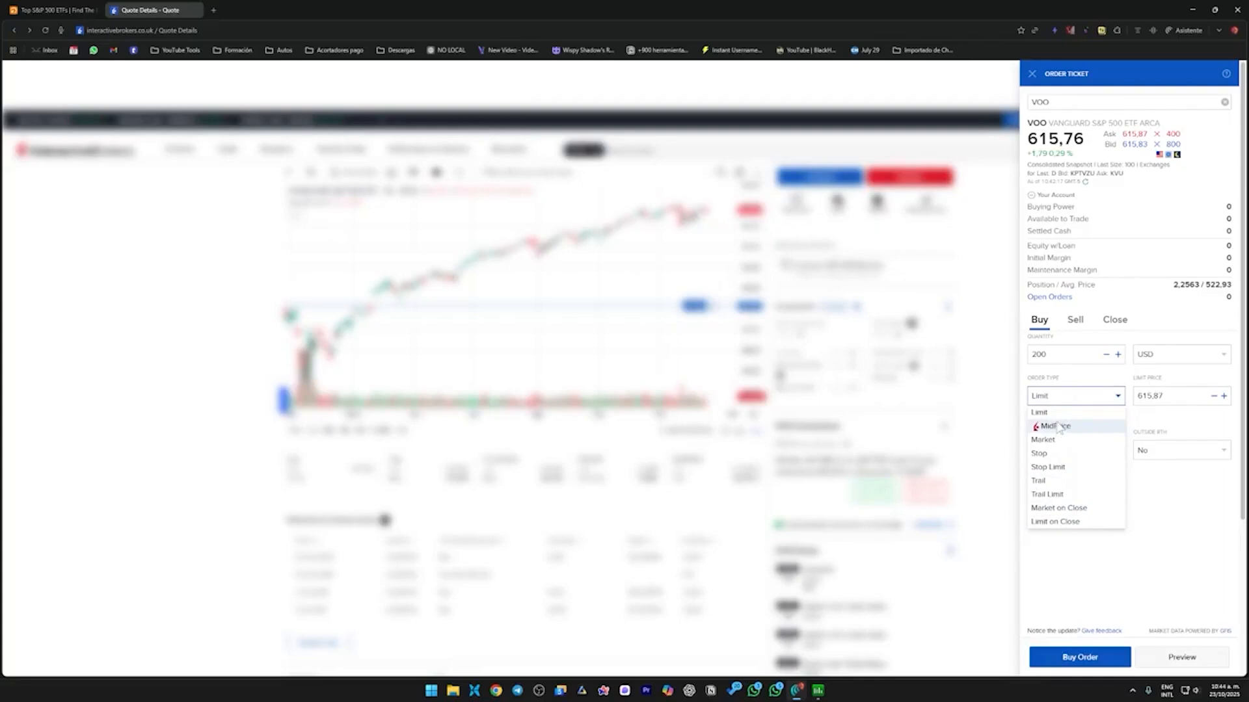
left_click(1073, 440)
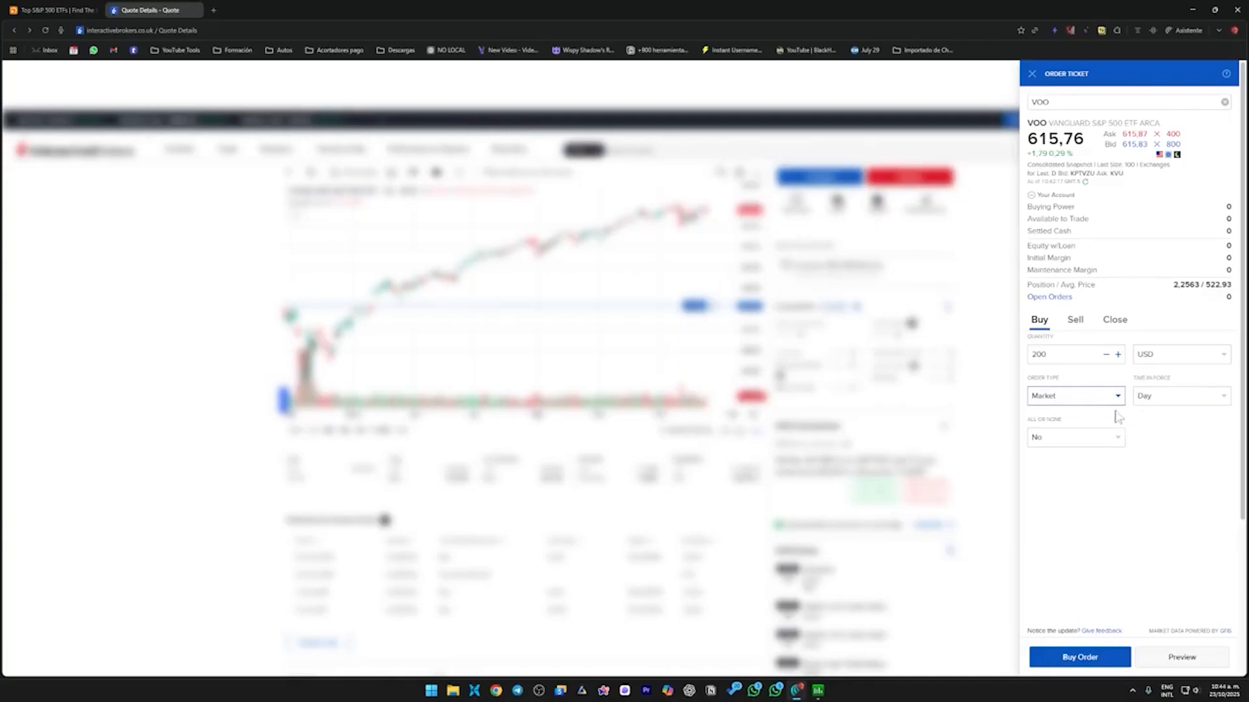
left_click(1091, 397)
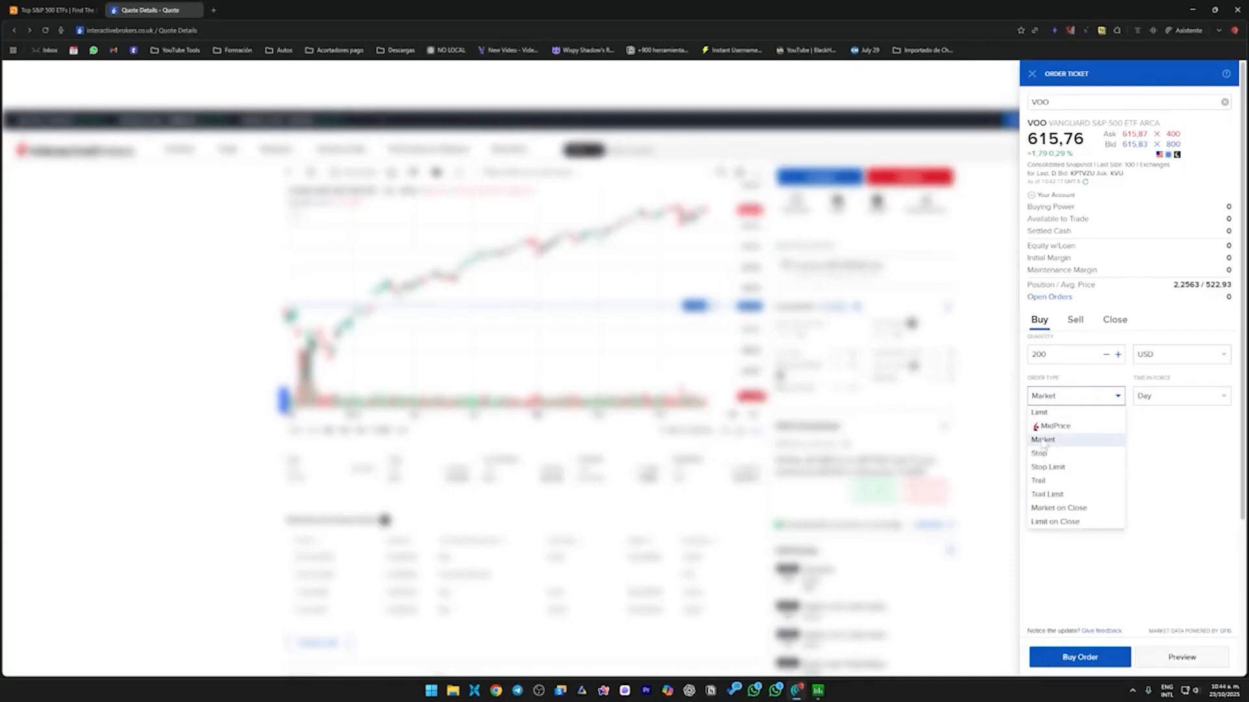
left_click(1171, 436)
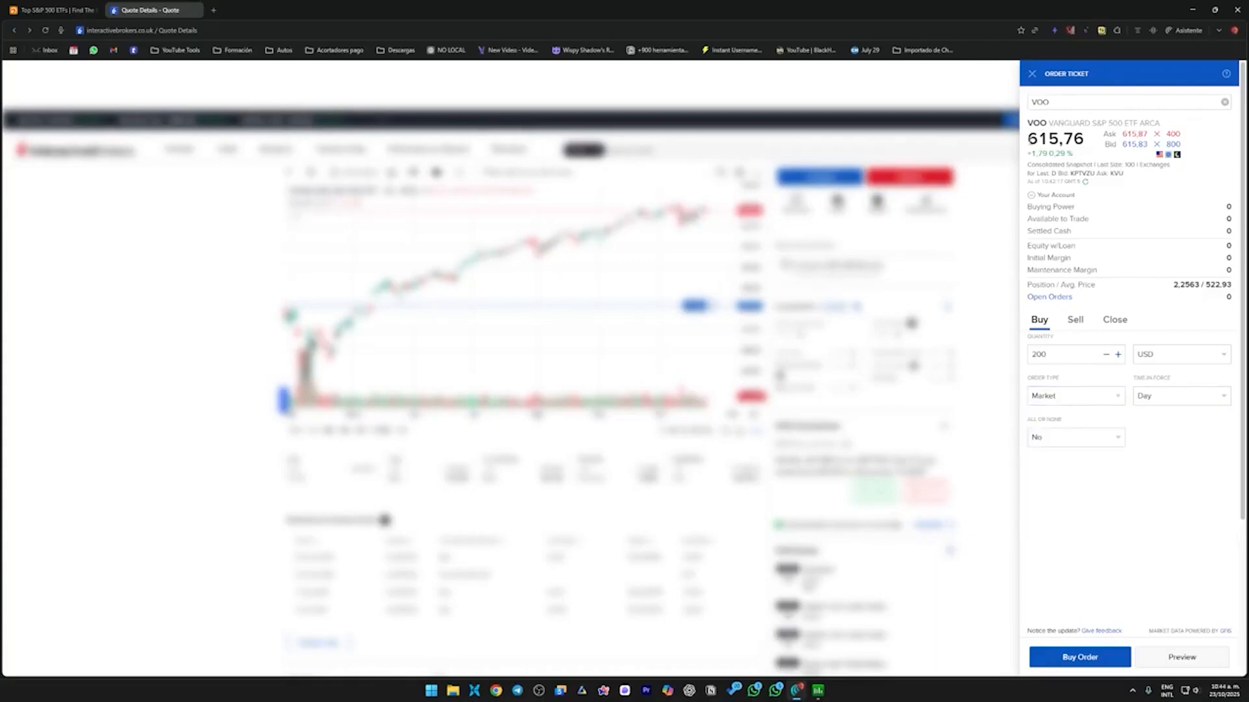
Try the MidPrice order type and switch the VOO order back to Limit.
left_click(1082, 398)
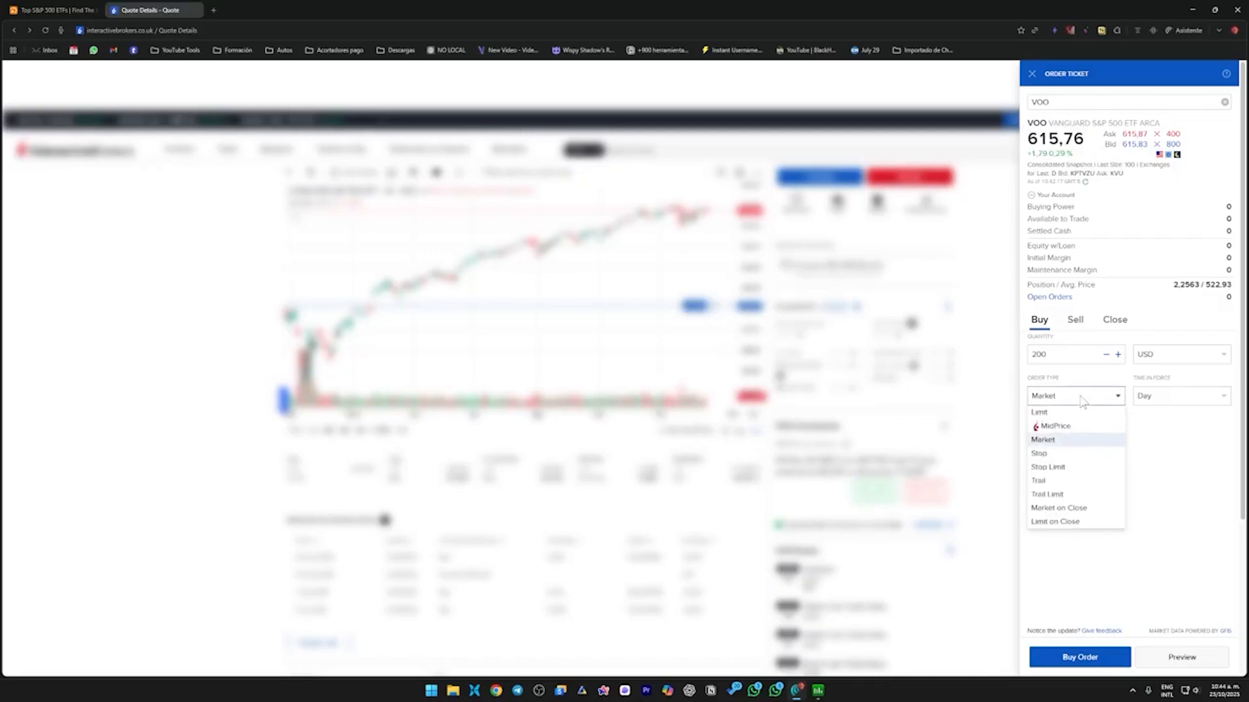
left_click(1053, 426)
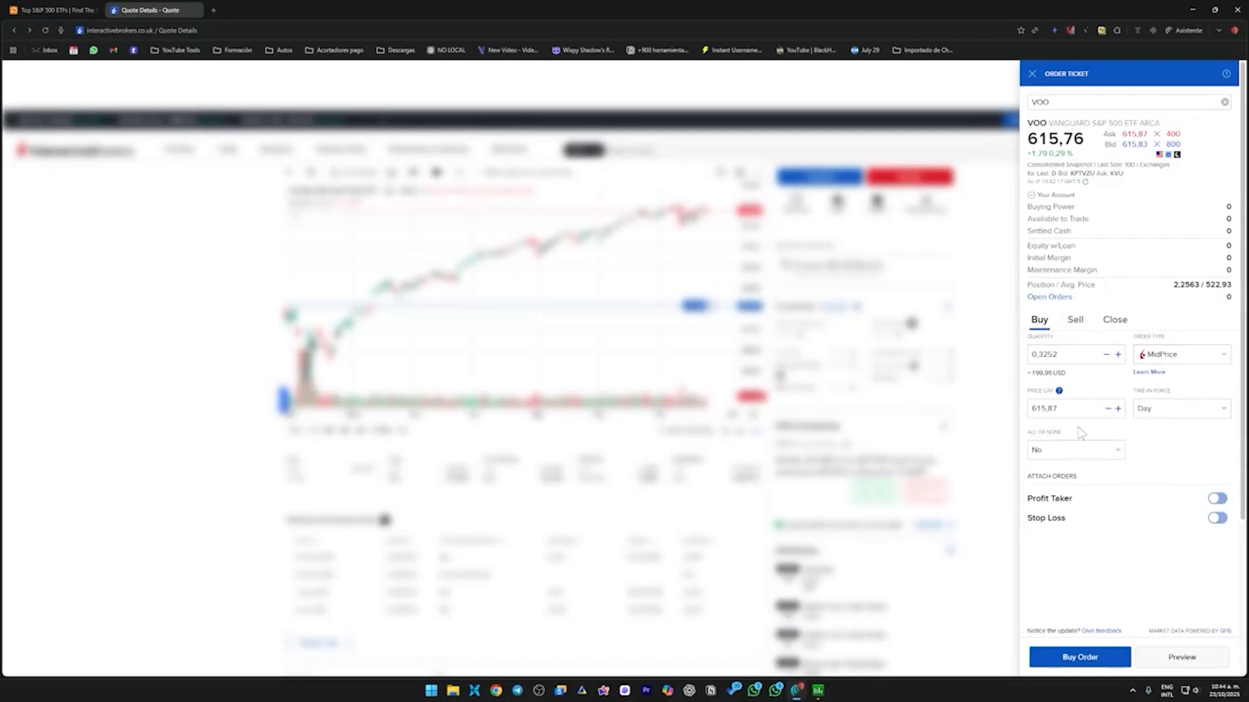
left_click(1182, 357)
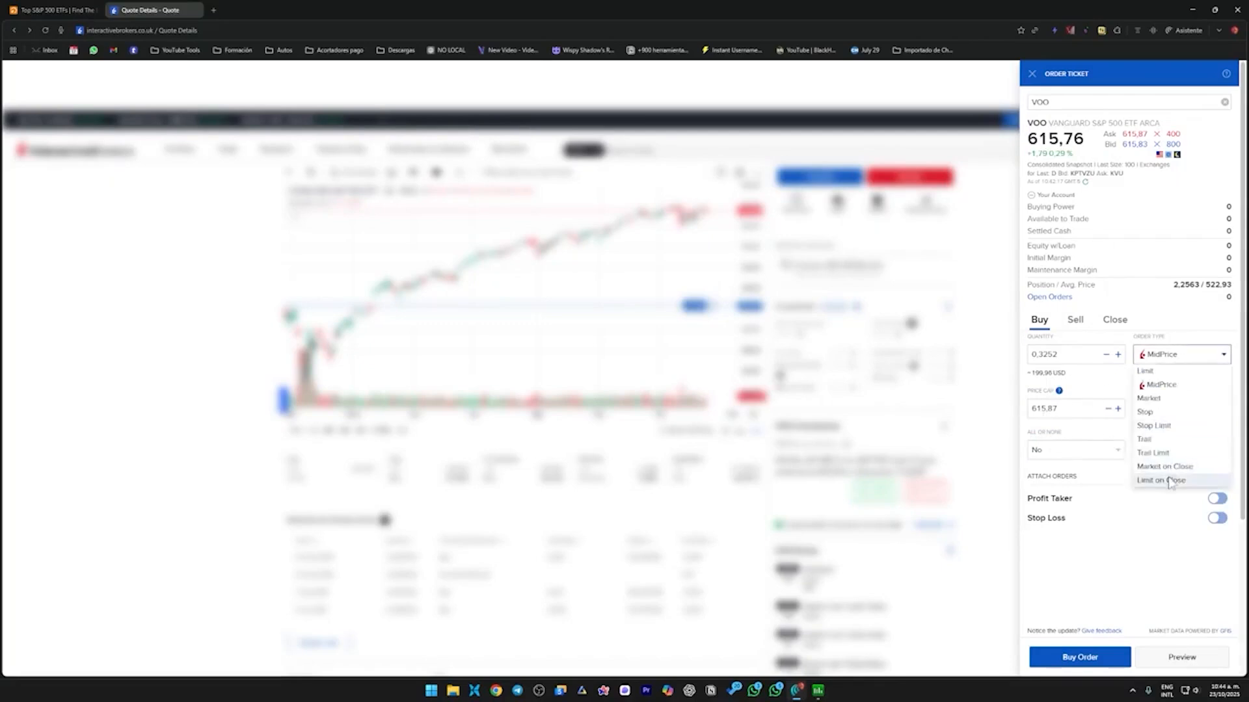
left_click(1150, 372)
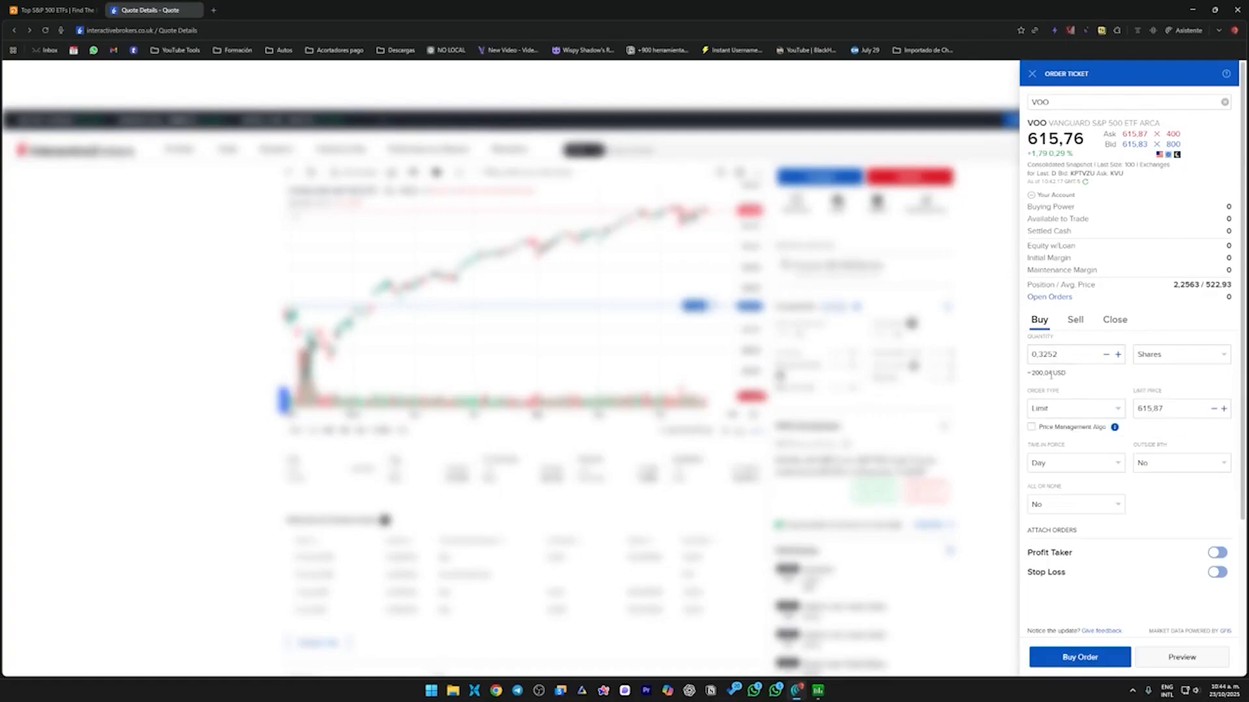
left_click(1153, 408)
left_click(1069, 411)
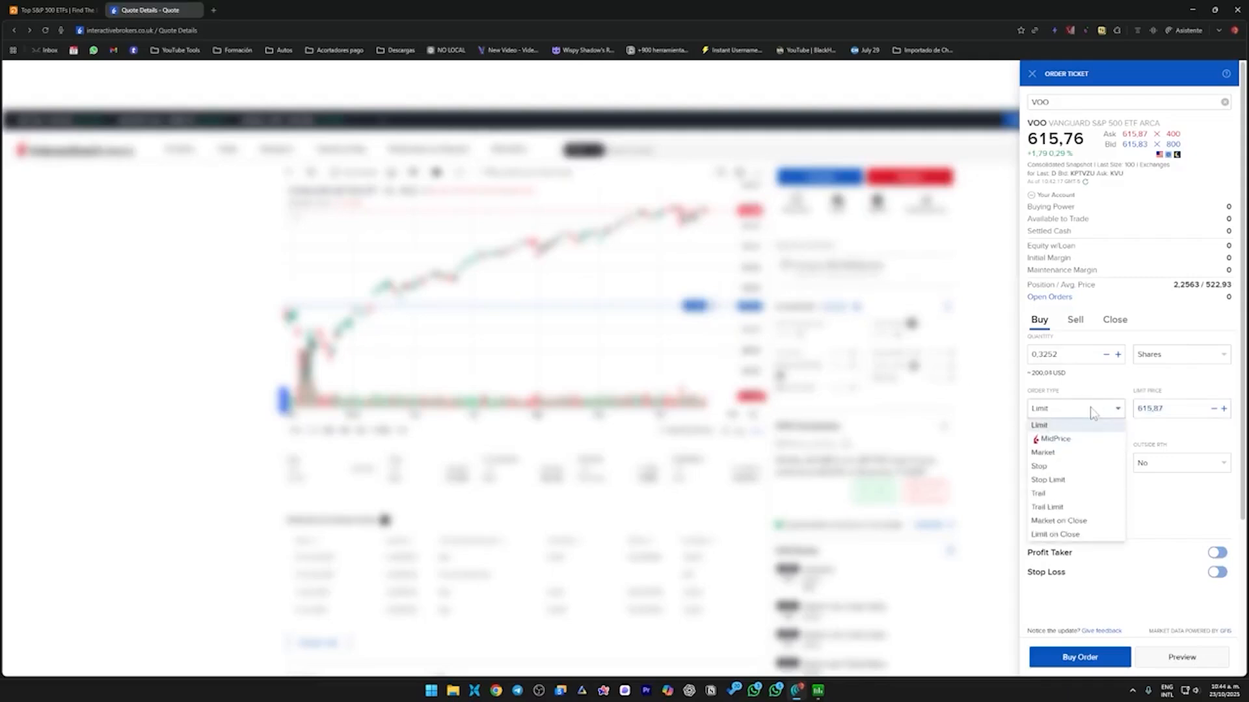
left_click(1048, 429)
Set the limit price of the VOO buy order to 590,00 and review it together with the share quantity.
left_click(1174, 404)
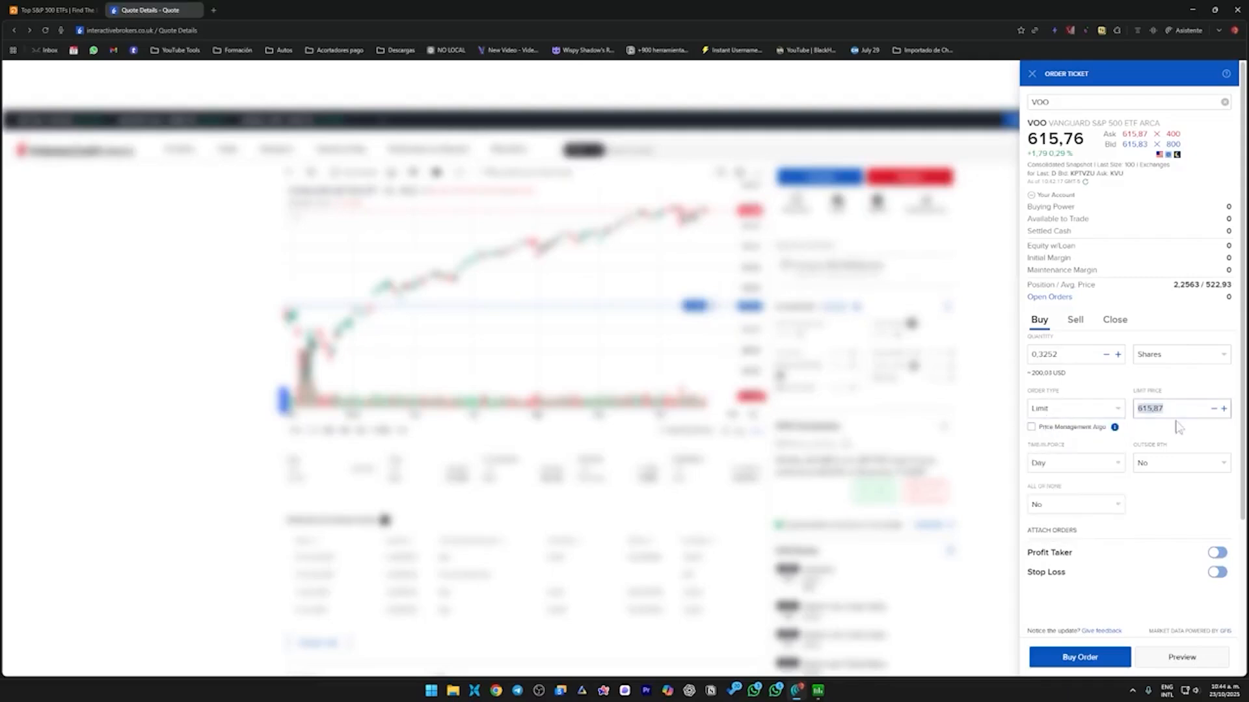
type("590,00")
left_click(1177, 422)
left_click(1168, 413)
left_click(1186, 449)
double_click(1176, 409)
left_click(1098, 392)
left_click(1186, 411)
left_click(1076, 357)
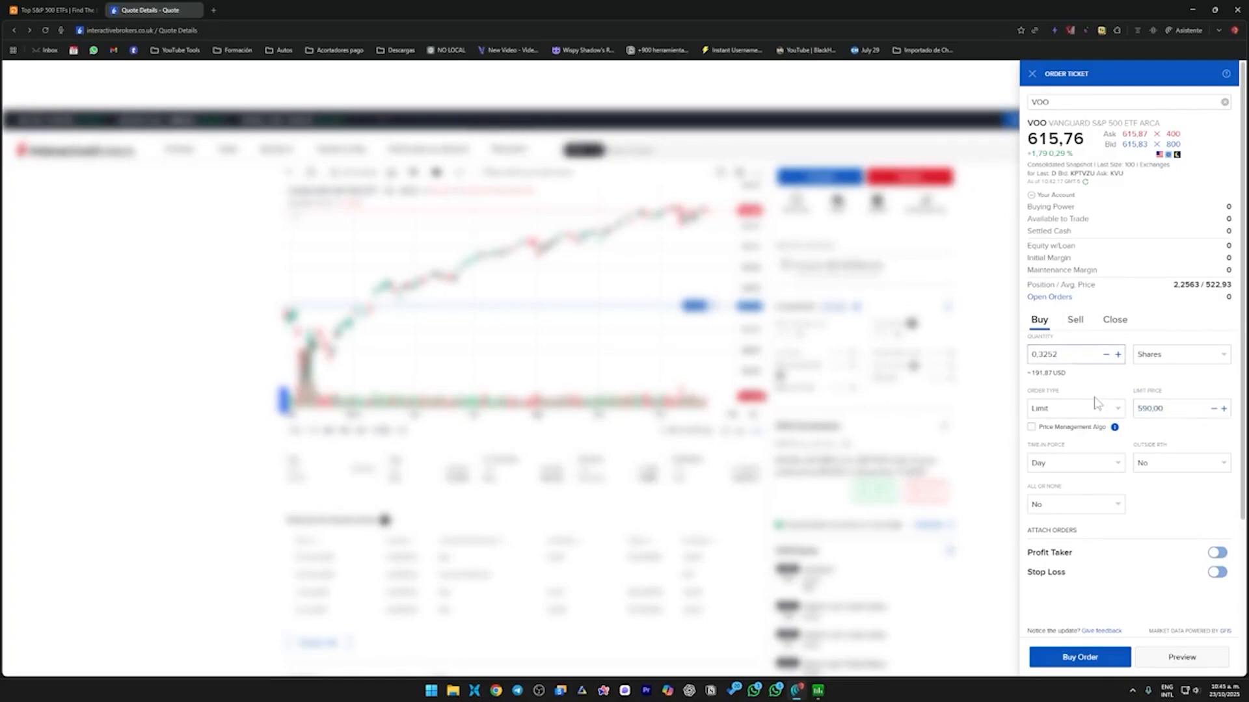
left_click(1174, 409)
left_click_drag(1165, 406, 1139, 409)
left_click(1141, 409)
double_click(1143, 411)
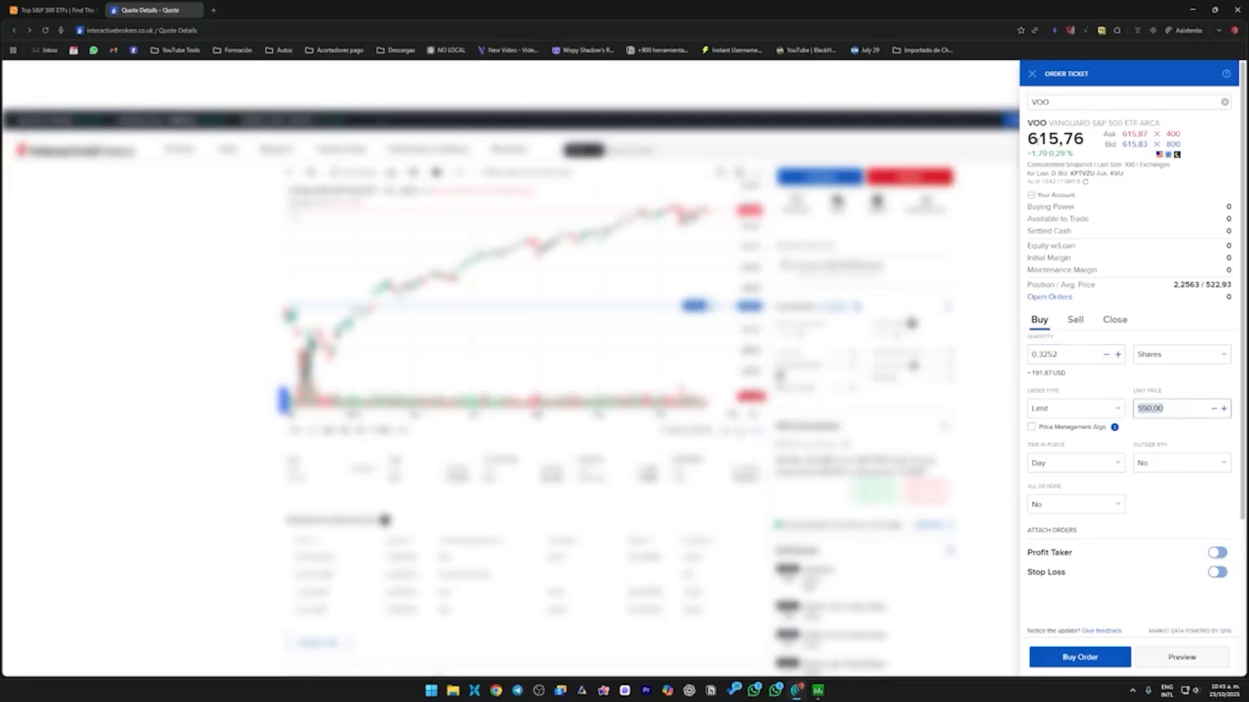
left_click(1143, 410)
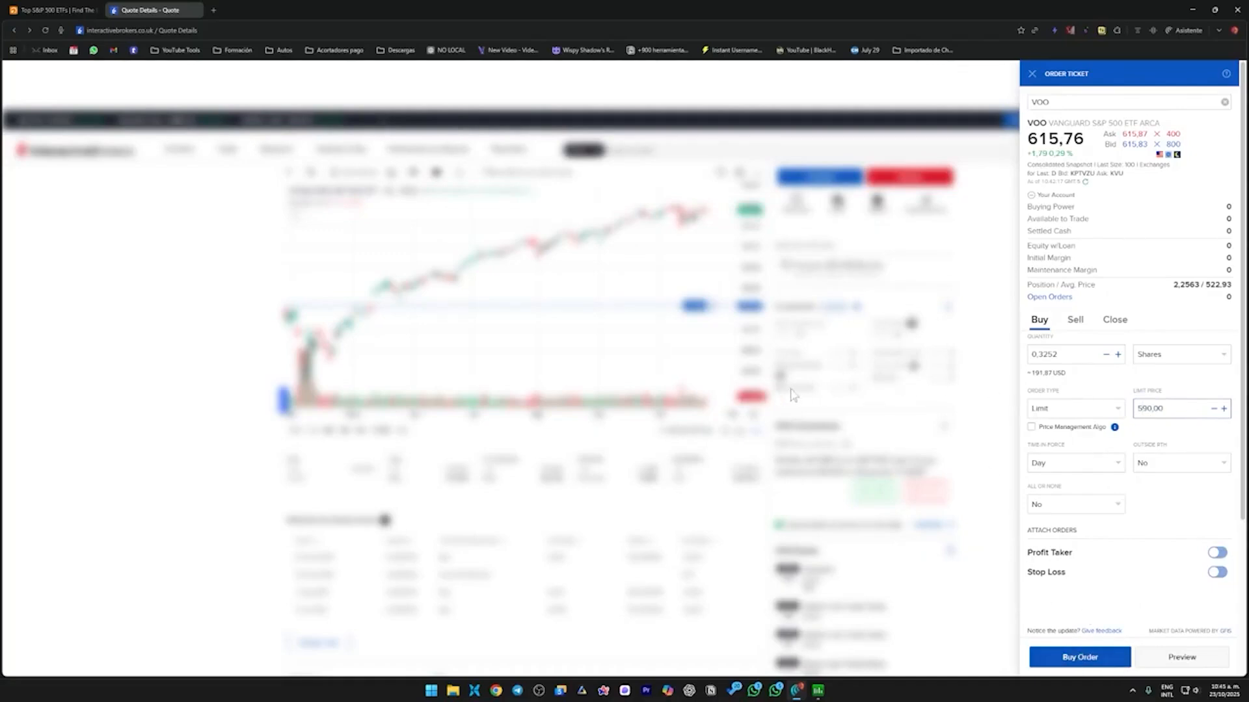
Leave the order ticket without placing the order and return to the Interactive Brokers dashboard.
left_click(1184, 657)
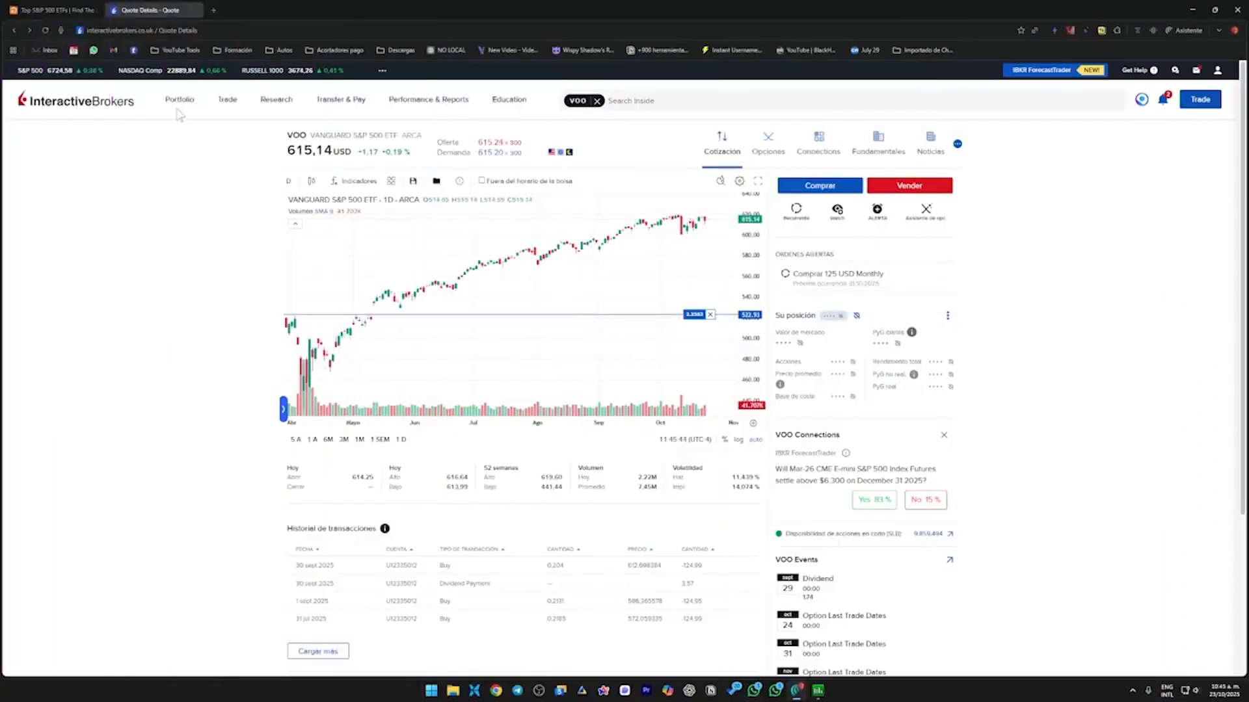
left_click(103, 106)
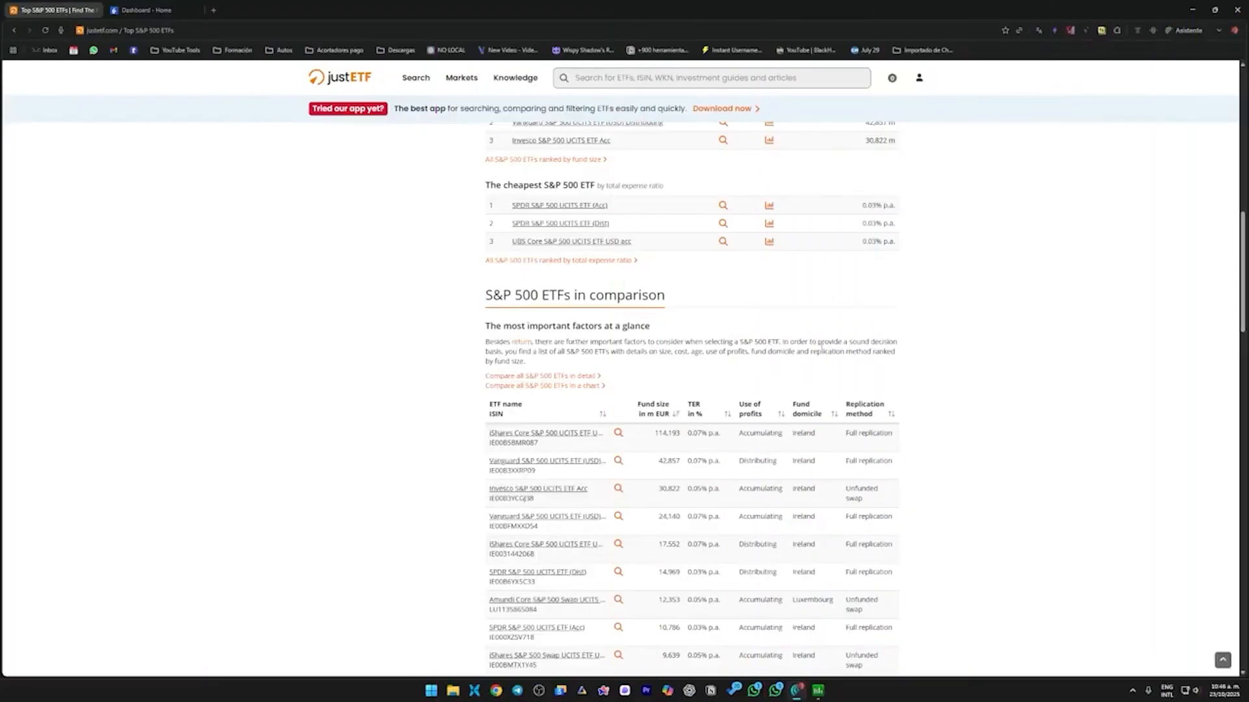
Examine the lowest annual expense ratio in justETF's S&P 500 overview and check the main portfolio positions on the Interactive Brokers dashboard.
scroll(970, 357, "up", 10)
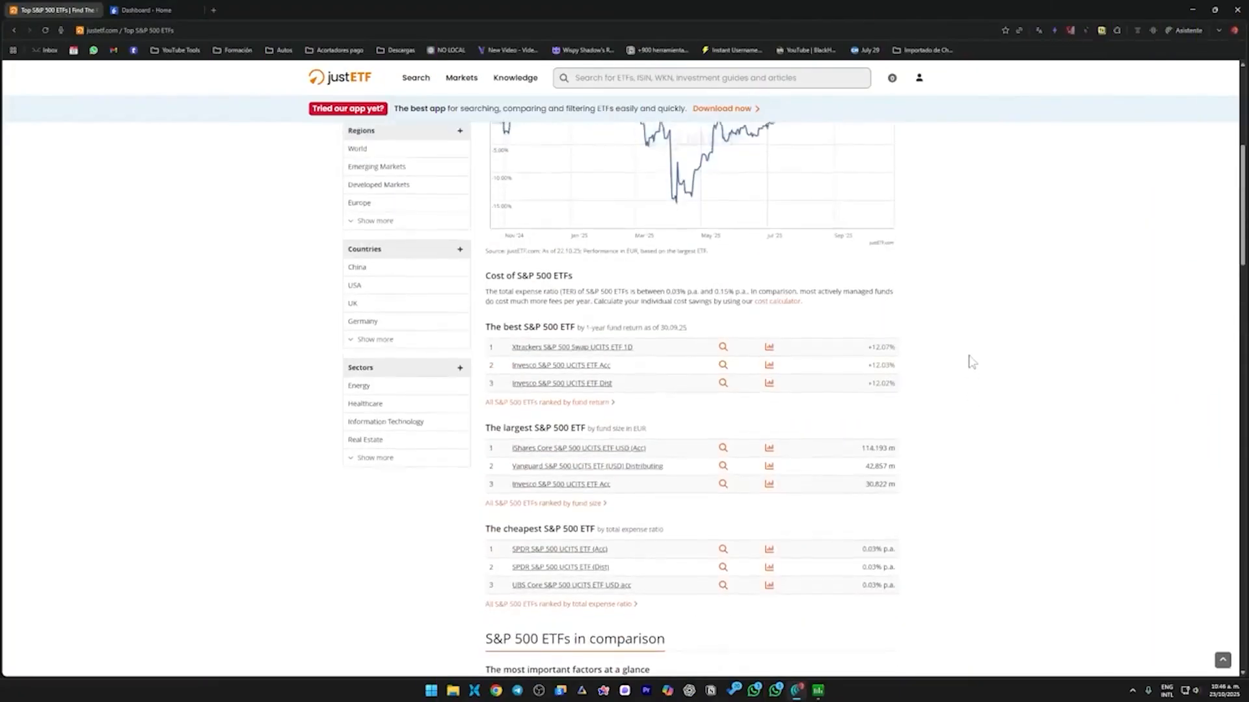
scroll(970, 361, "up", 1)
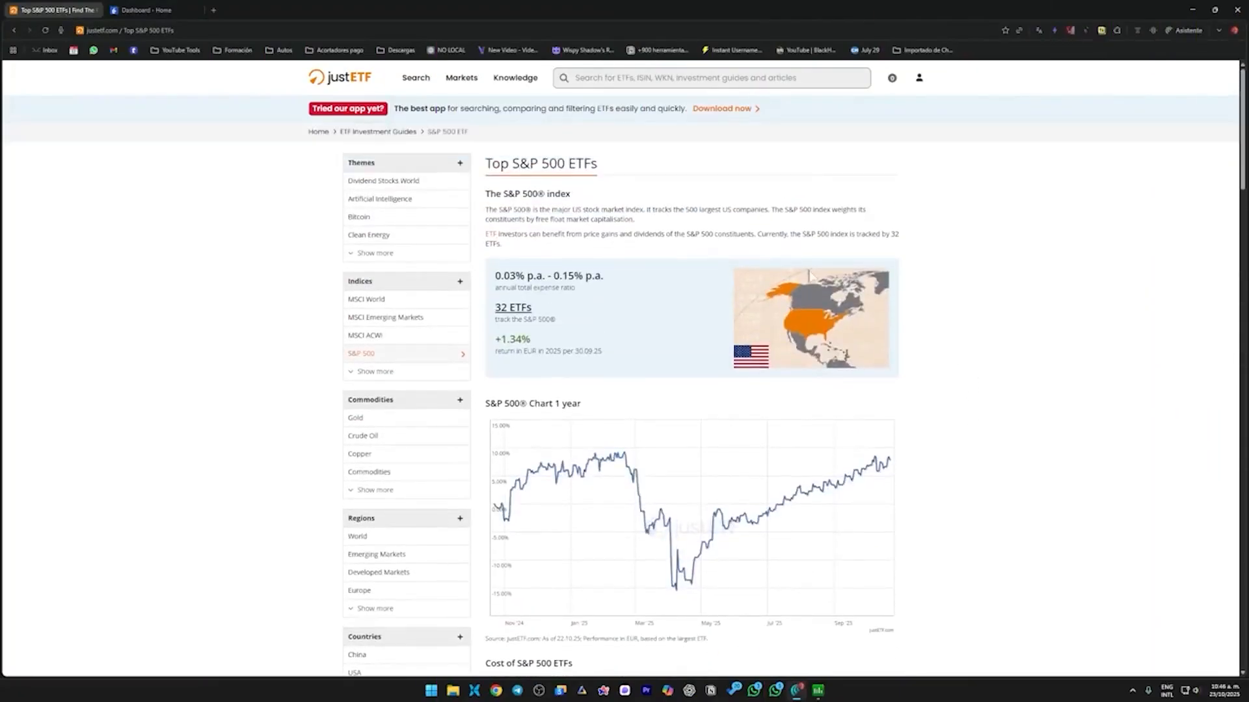
left_click_drag(494, 277, 523, 278)
left_click(304, 159)
left_click(147, 10)
scroll(707, 380, "down", 1)
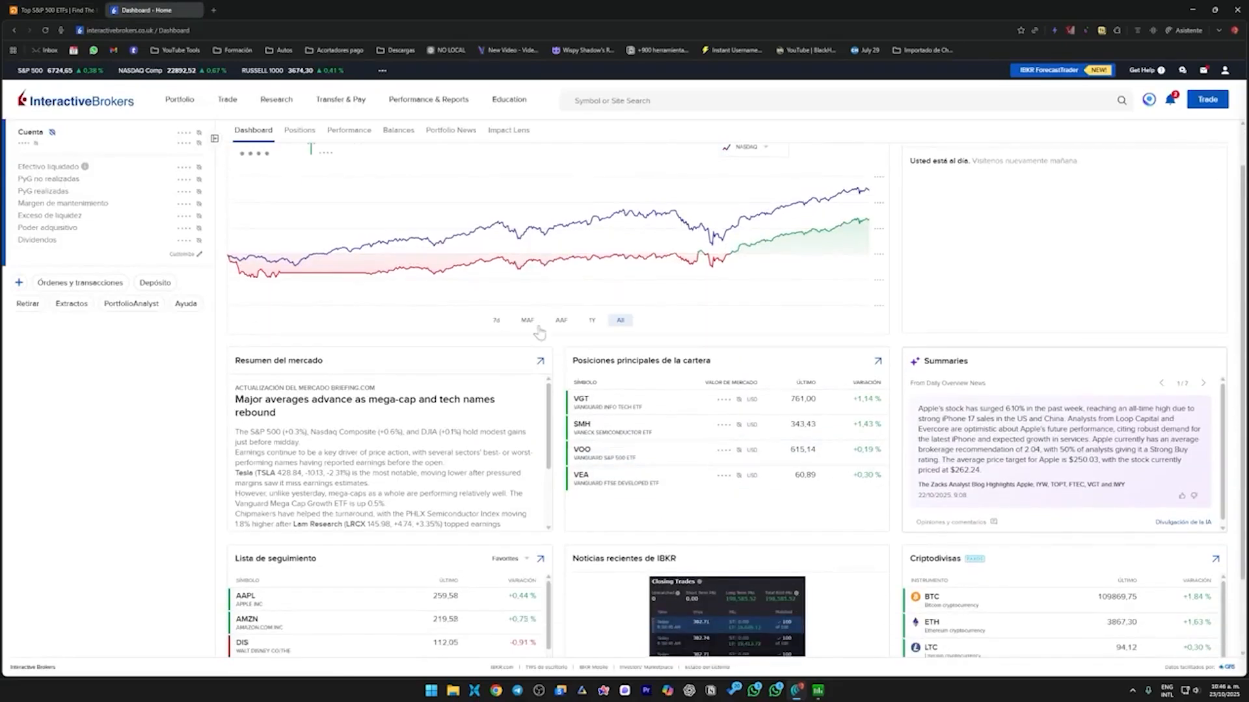
Return to justETF and examine the annual expense ratio range and the rankings of the best, largest and cheapest S&P 500 ETFs.
left_click(65, 14)
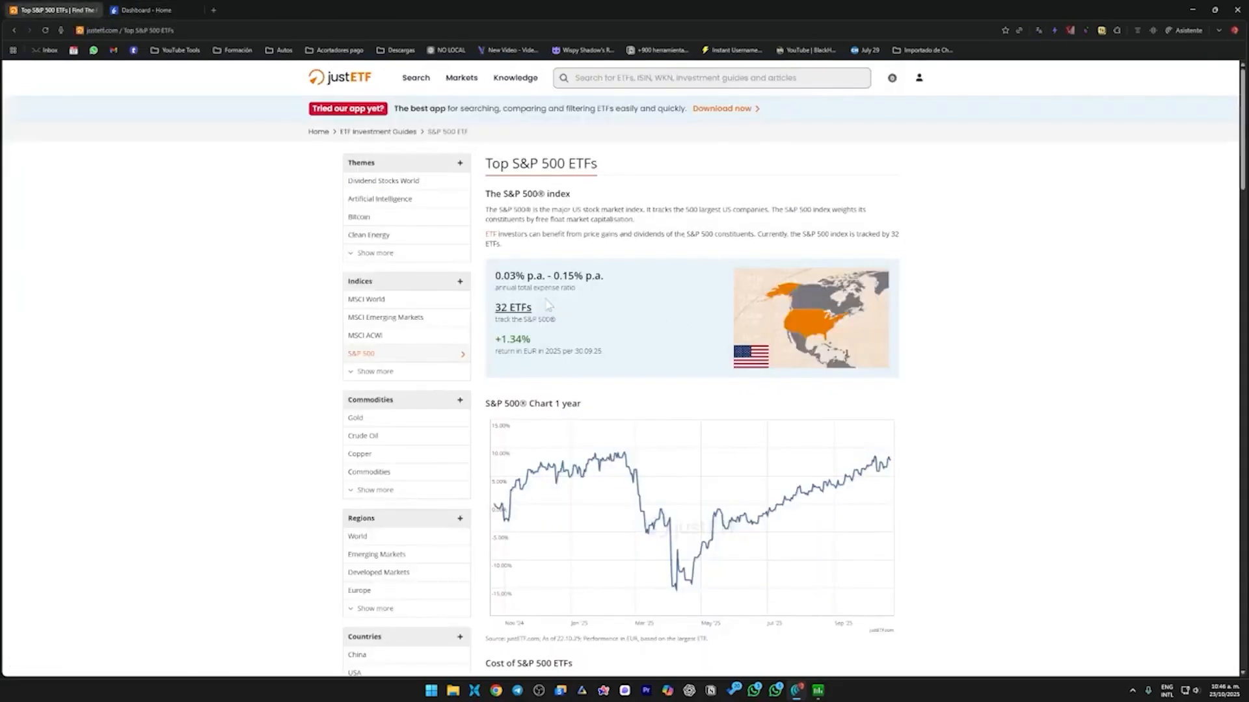
left_click_drag(552, 276, 574, 276)
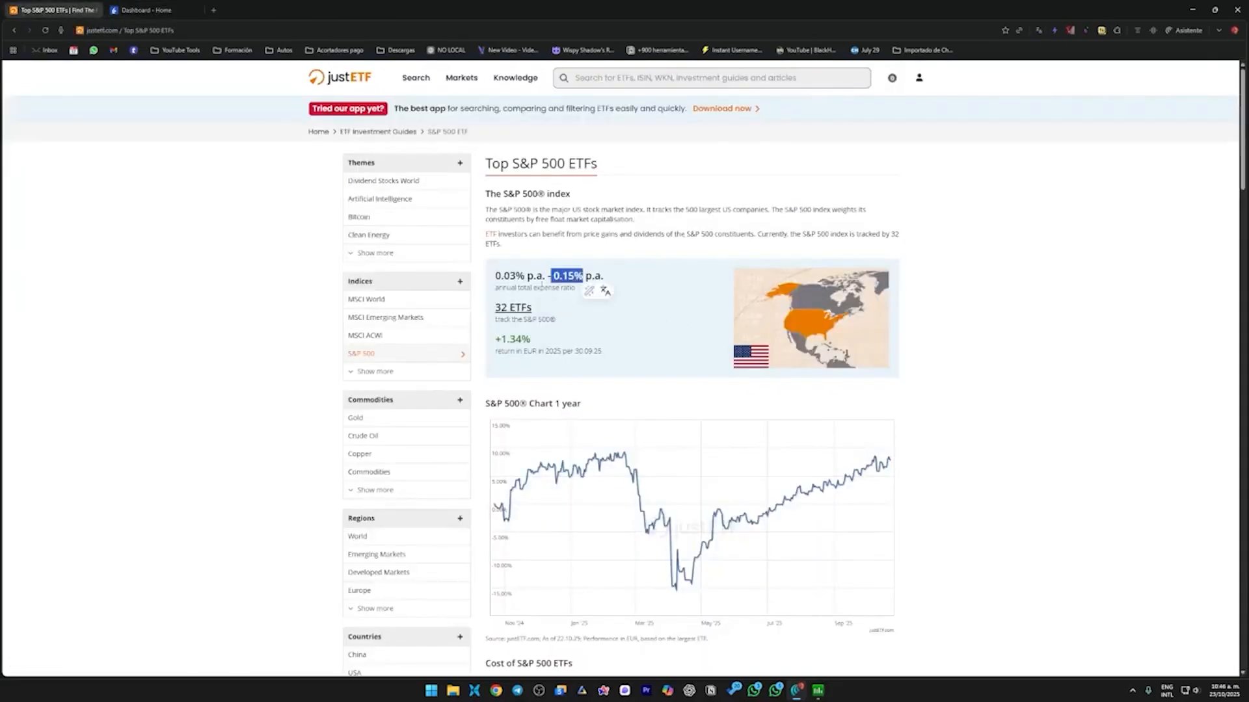
left_click_drag(495, 276, 586, 276)
left_click(559, 289)
left_click(1137, 483)
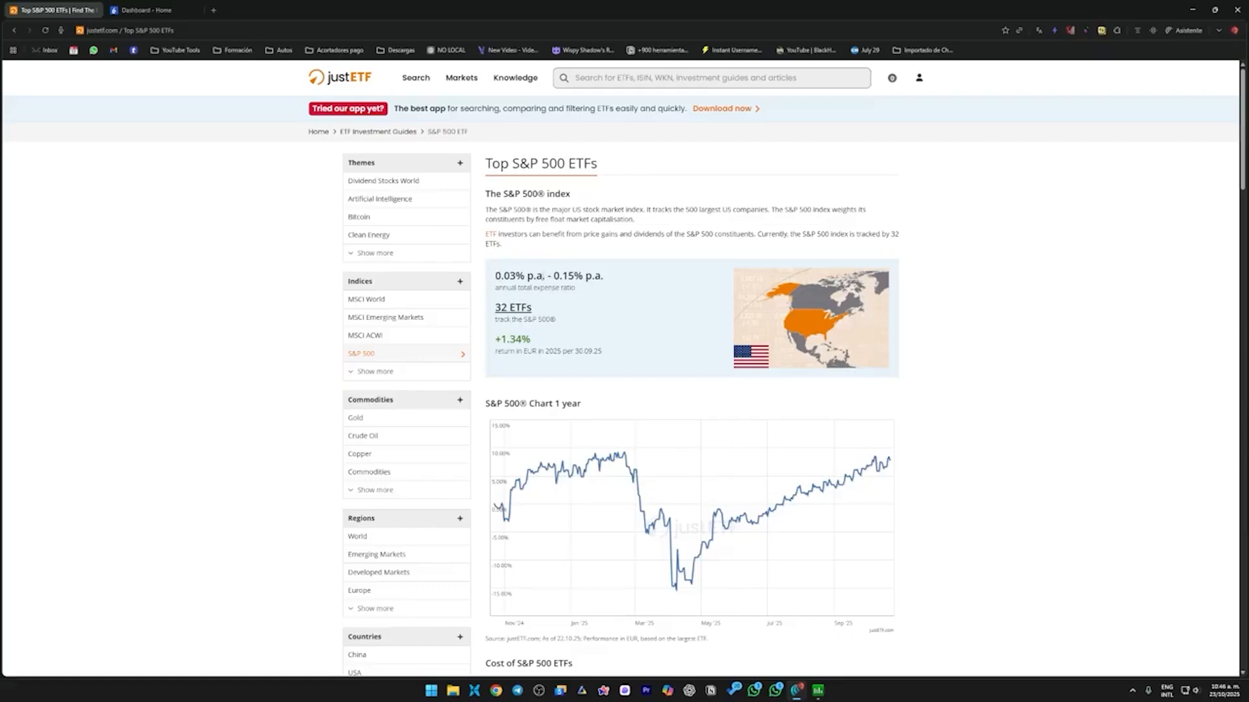
scroll(986, 460, "down", 4)
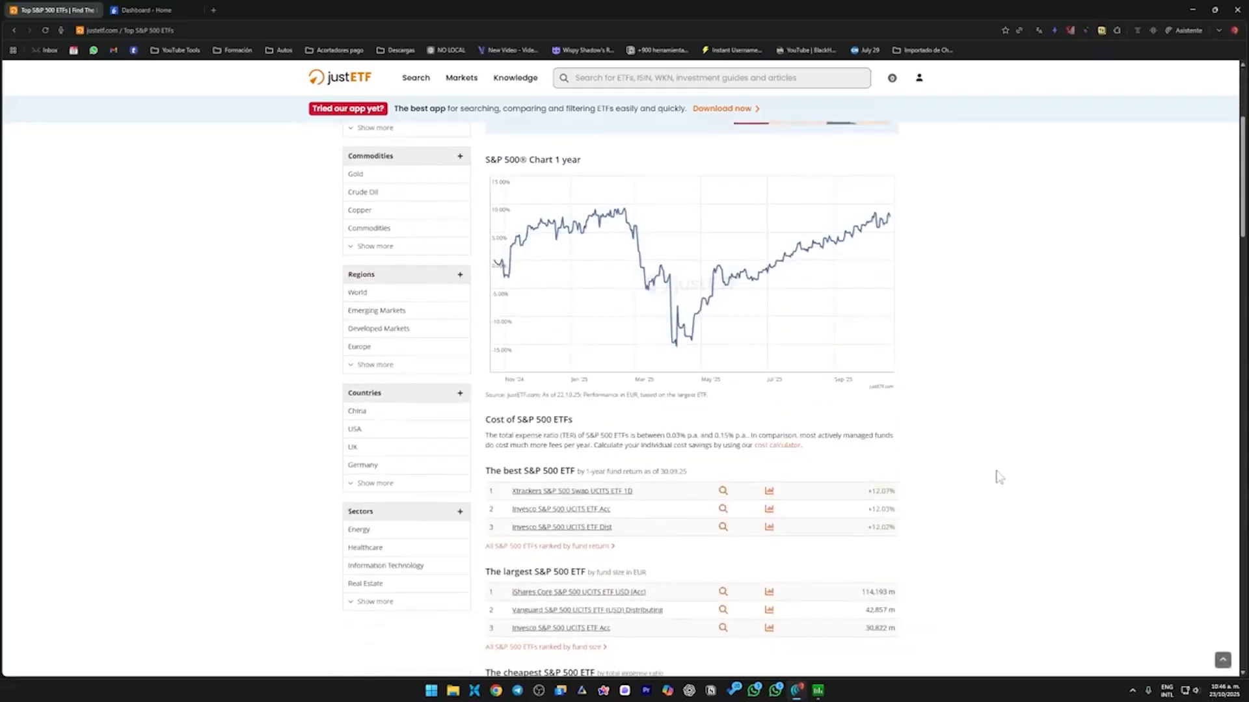
scroll(1195, 623, "down", 3)
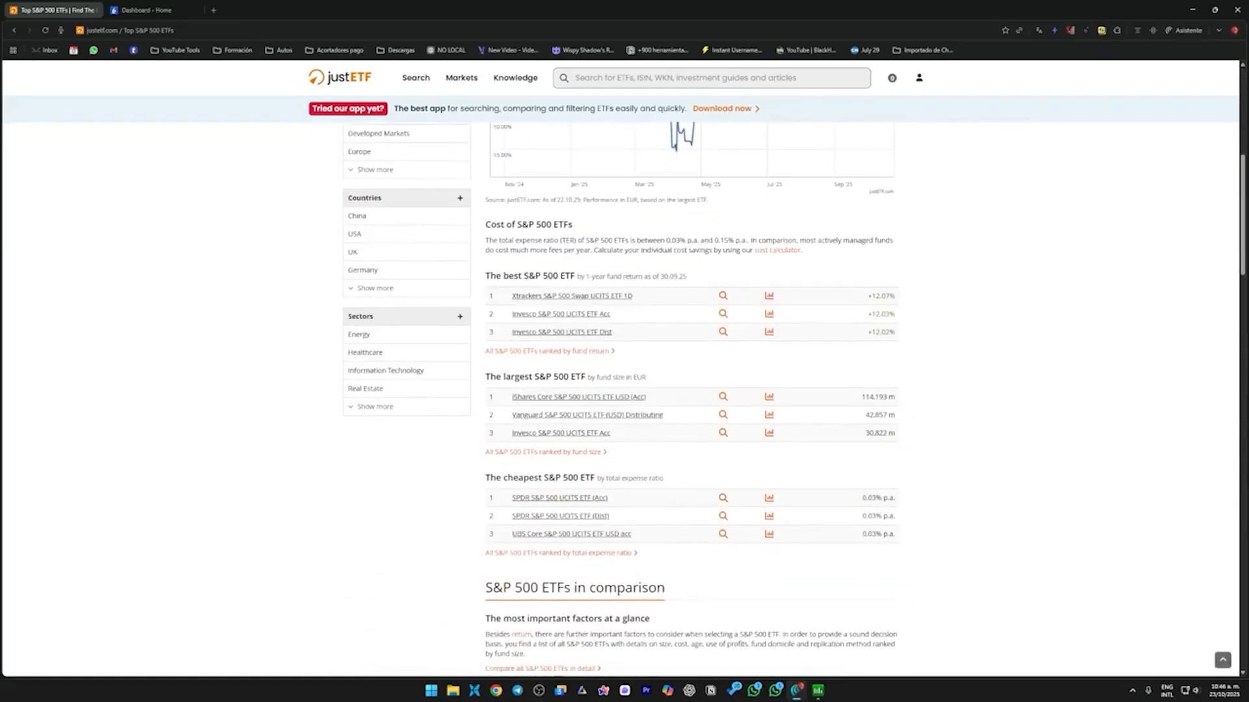